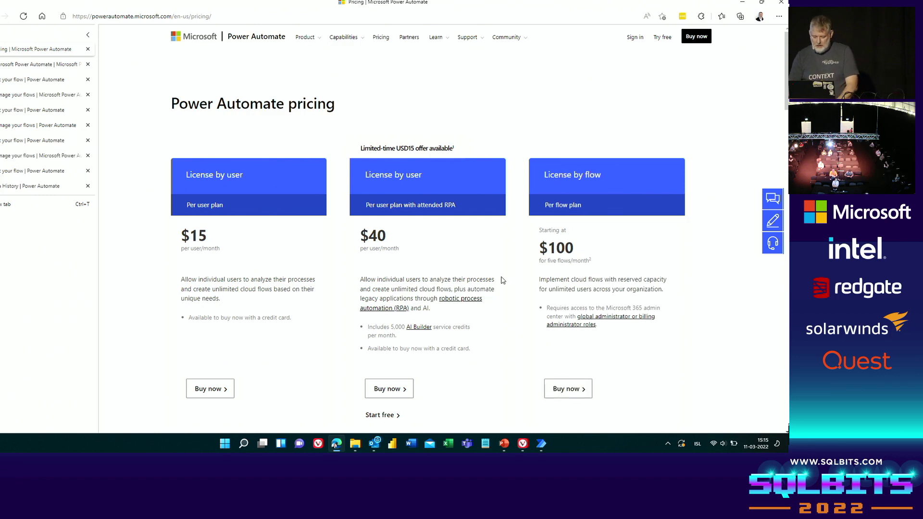
# Switch to the Microsoft 365 admin center and review the selected active user's assigned licenses and included apps
pyautogui.moveTo(524, 447)
pyautogui.click(506, 406)
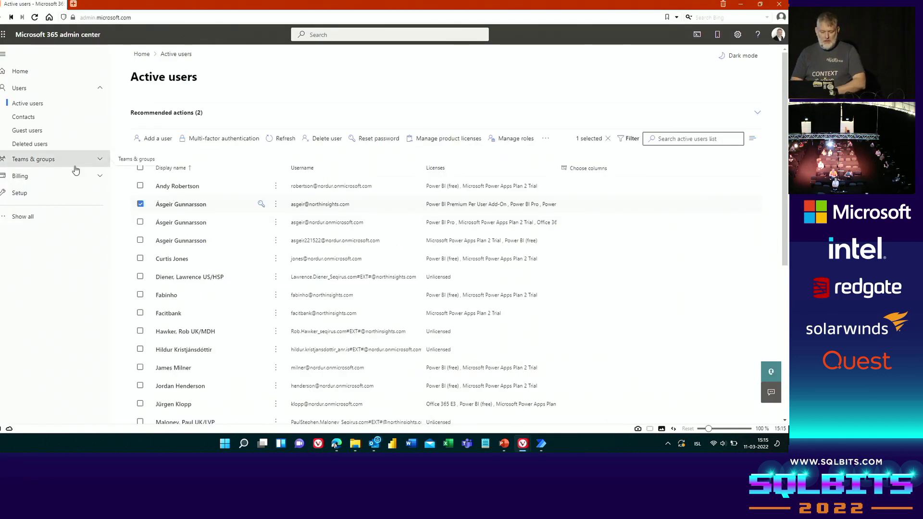
pyautogui.click(180, 204)
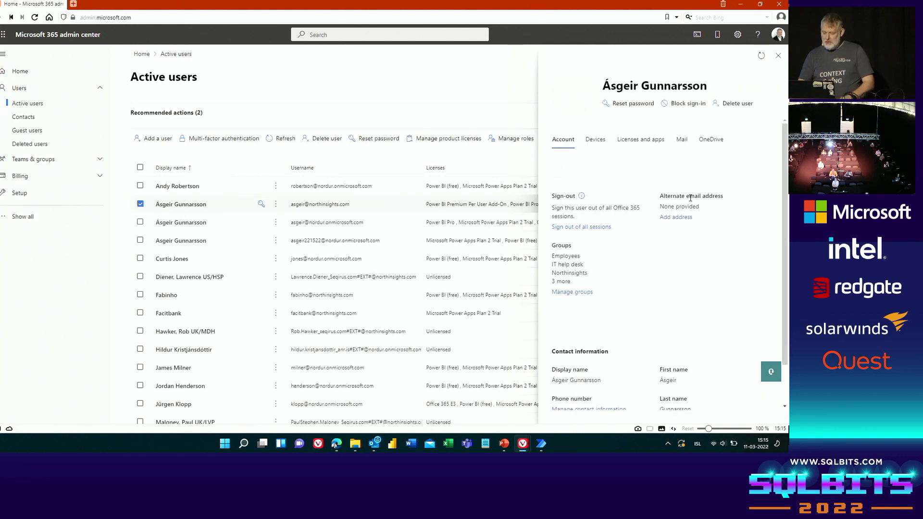
pyautogui.click(653, 150)
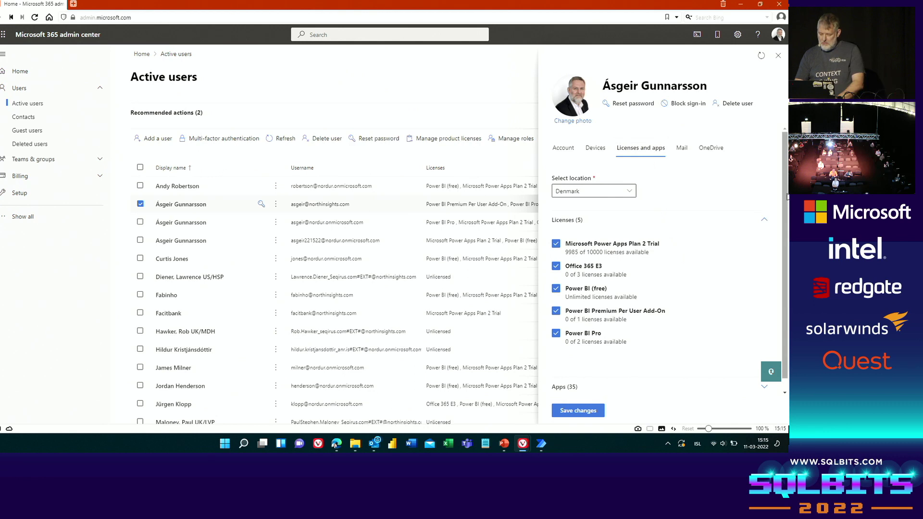
pyautogui.scroll(-1, 787, 197)
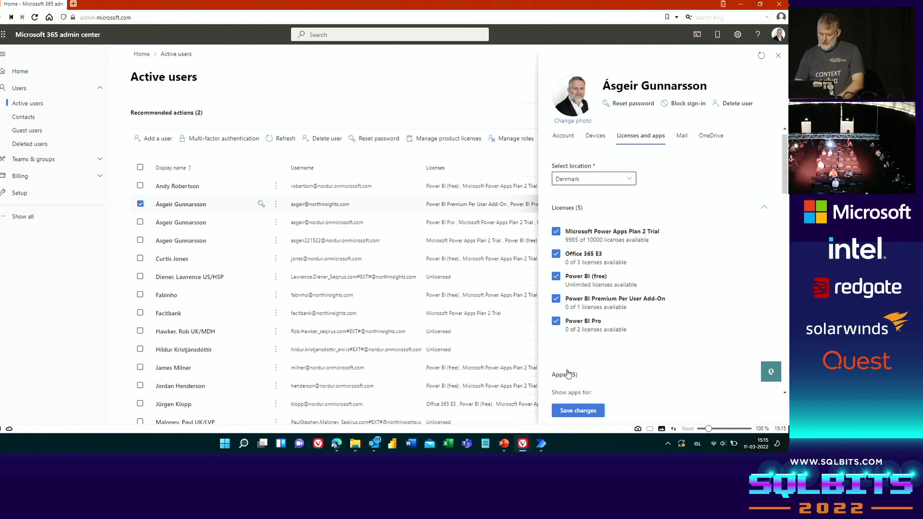
pyautogui.moveTo(787, 184); pyautogui.dragTo(787, 343)
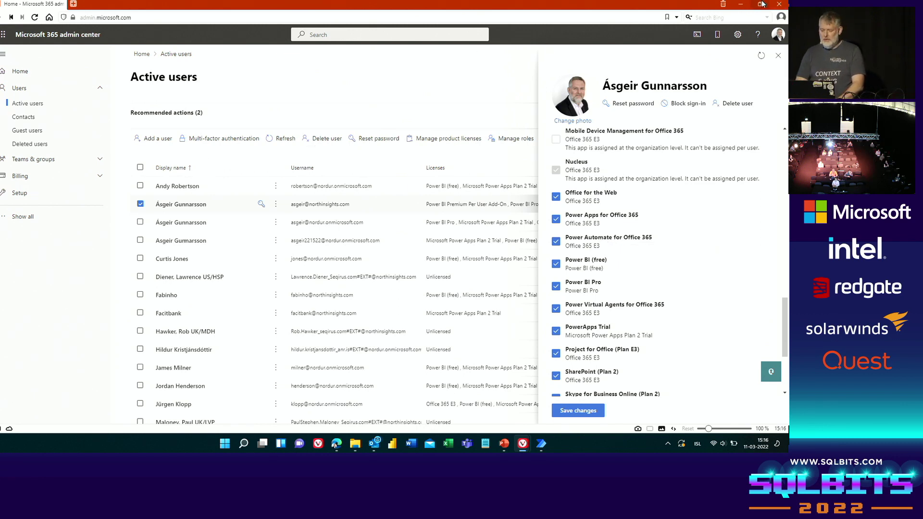
pyautogui.click(741, 4)
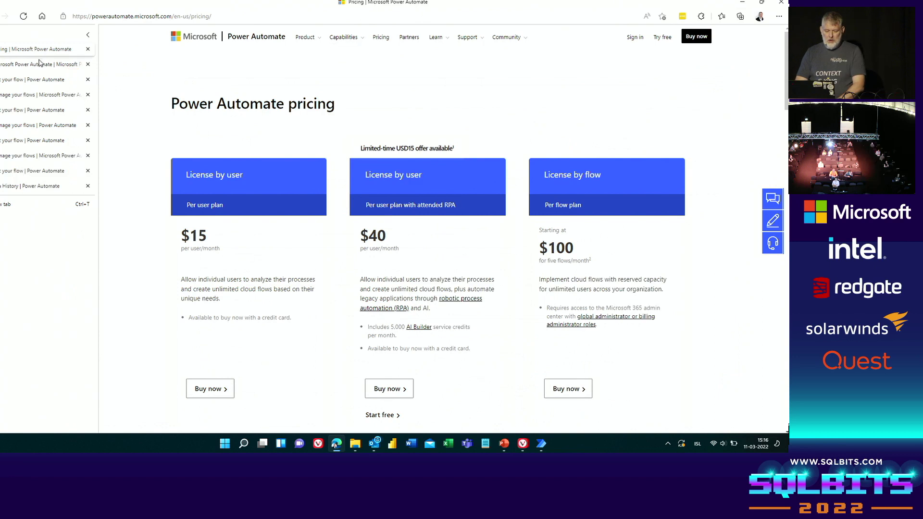
# Go to the Power Automate portal and view its supported connectors and the options for creating a flow
pyautogui.click(40, 64)
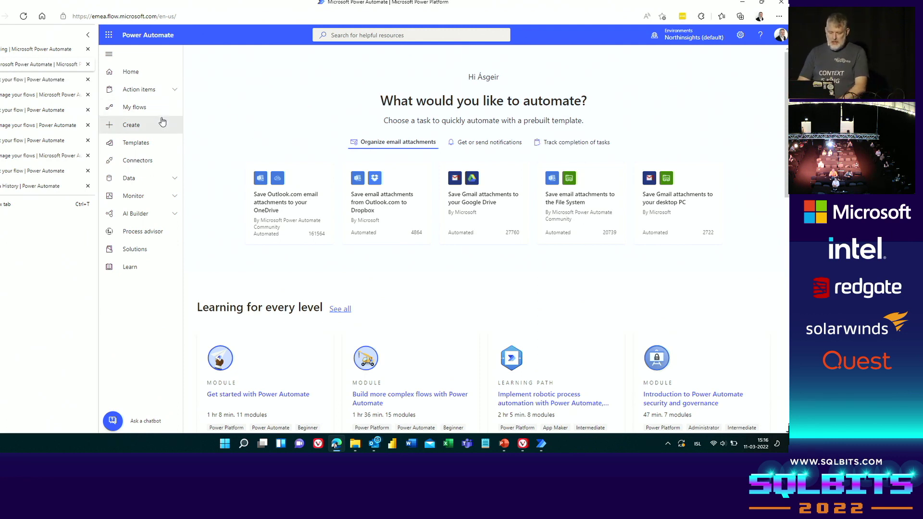
pyautogui.click(138, 165)
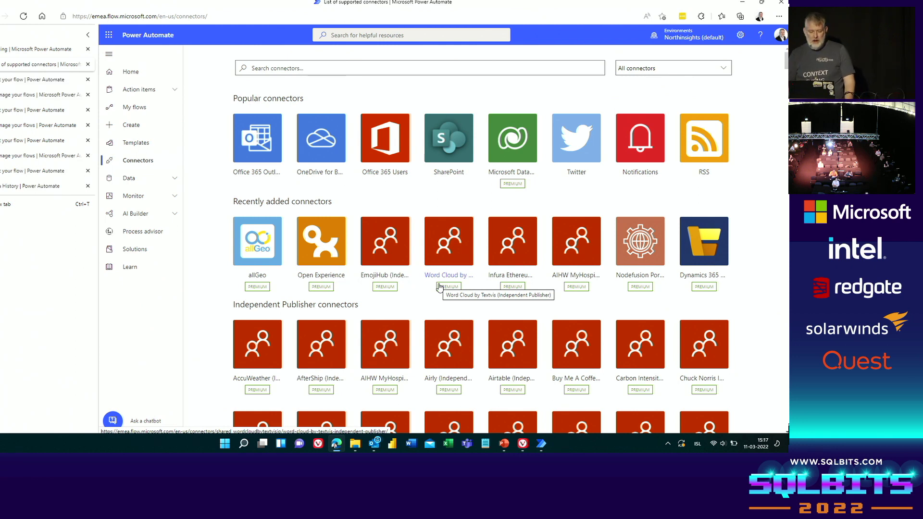
pyautogui.click(132, 126)
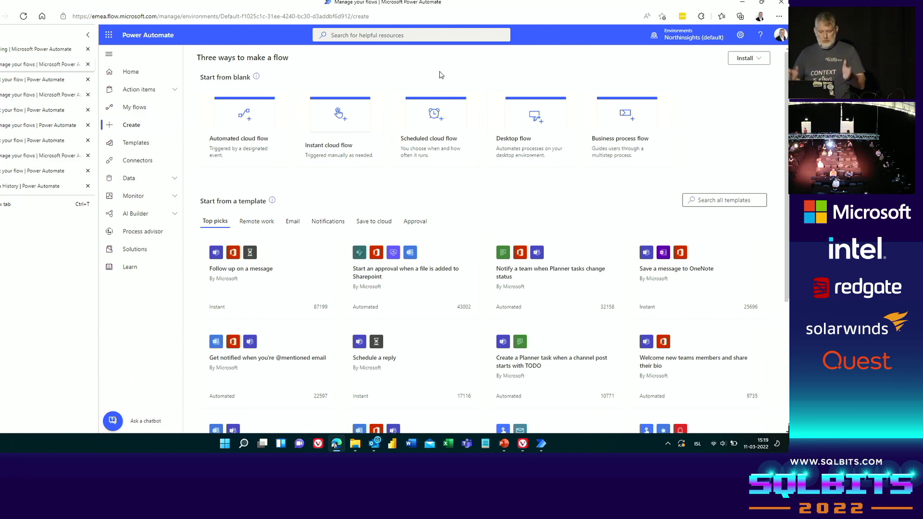
# Review the existing data connections in the Northinsights (default) environment and browse the flow templates
pyautogui.click(144, 161)
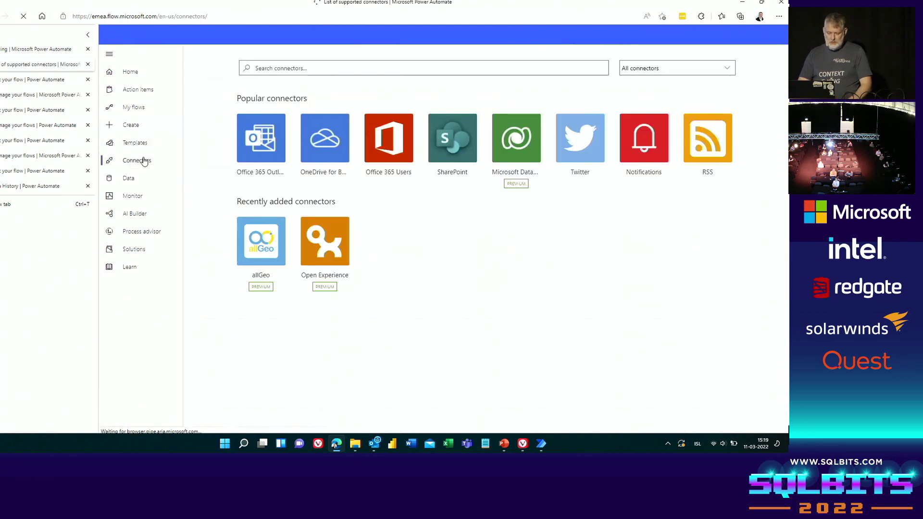
pyautogui.click(162, 180)
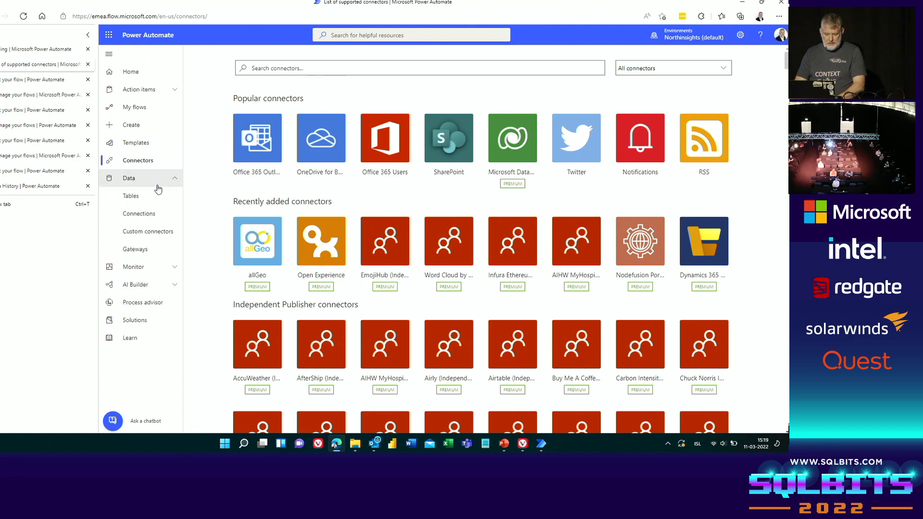
pyautogui.click(143, 216)
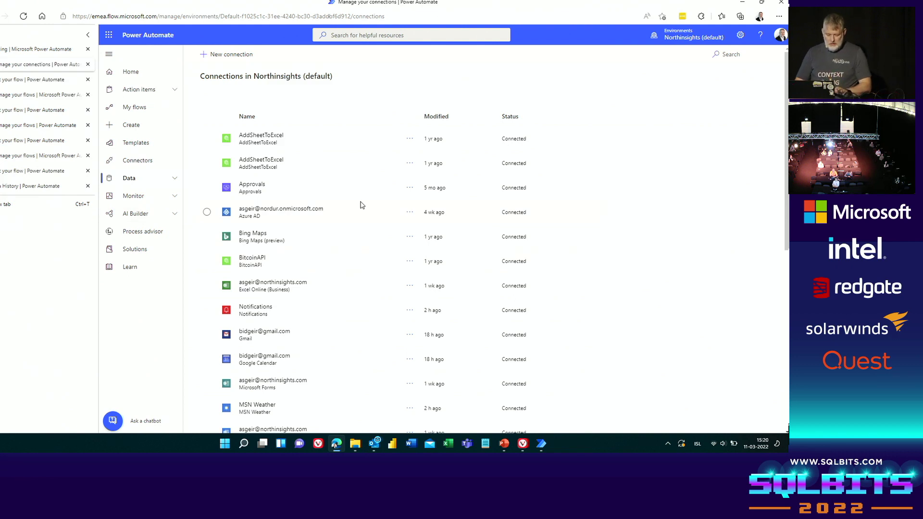
pyautogui.click(126, 150)
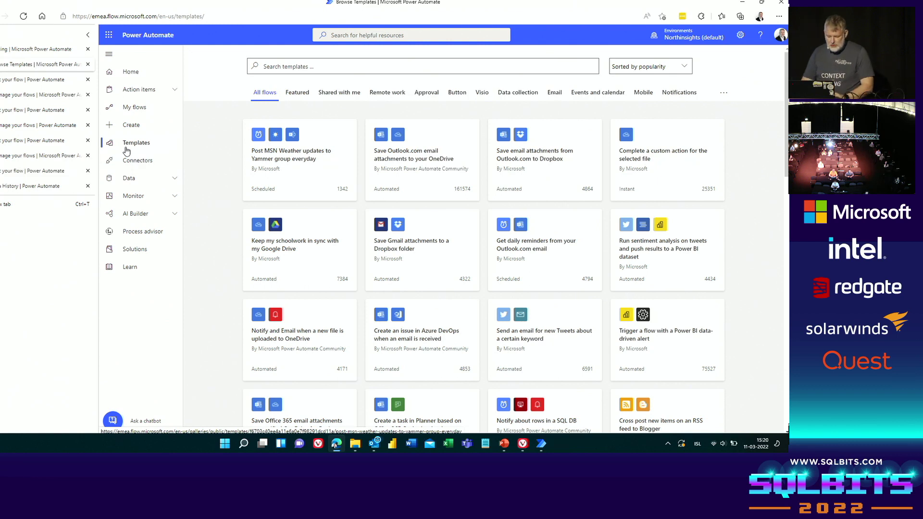
# Switch to the PowerPoint presentation, start the slide show from the Power Automate Licensing slide and advance one slide
pyautogui.click(501, 445)
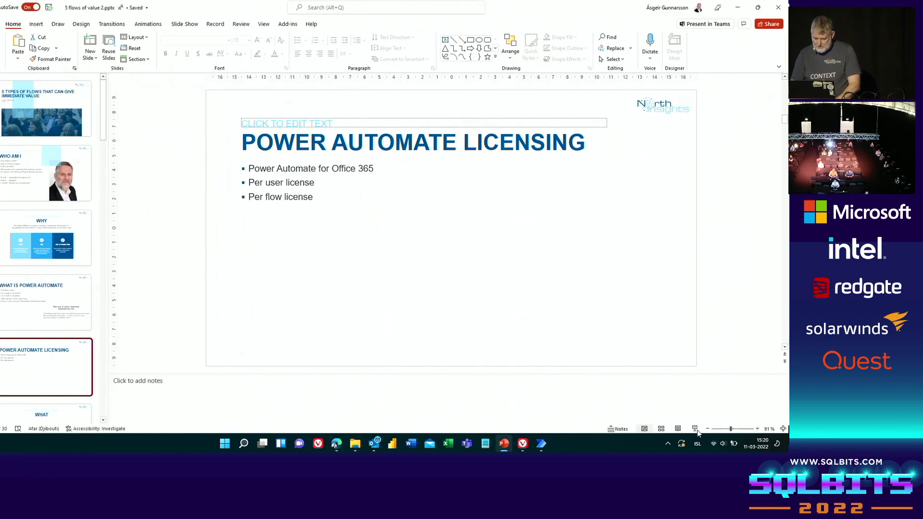
pyautogui.click(697, 429)
pyautogui.press('Right')
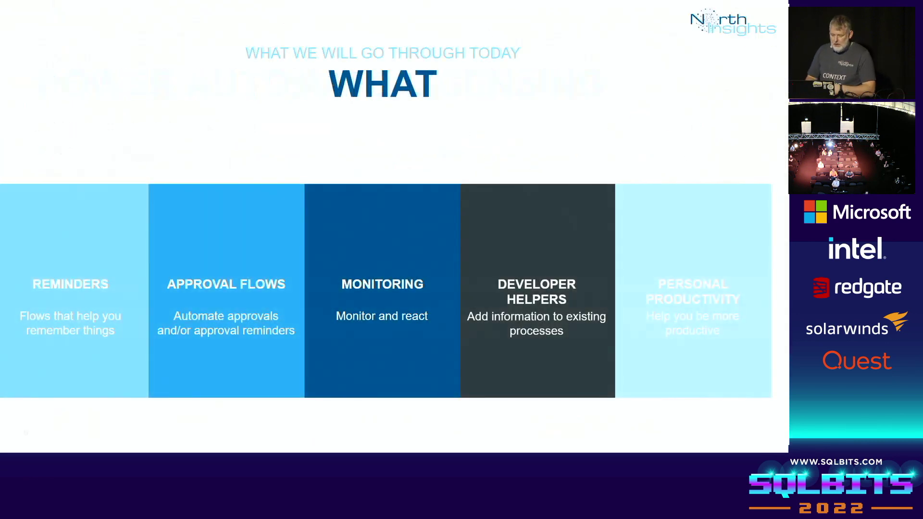
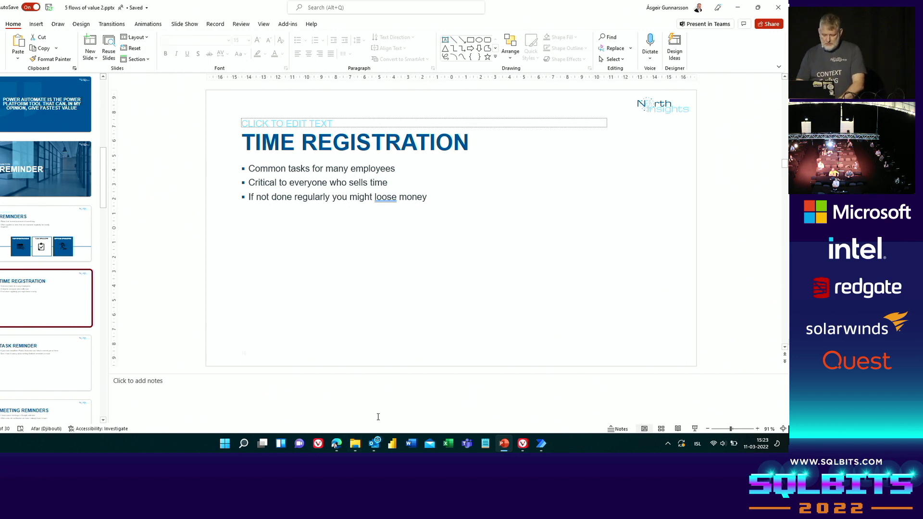
# Switch back to Power Automate in the browser and open the TimeEntryReminder flow in the flow editor
pyautogui.click(337, 443)
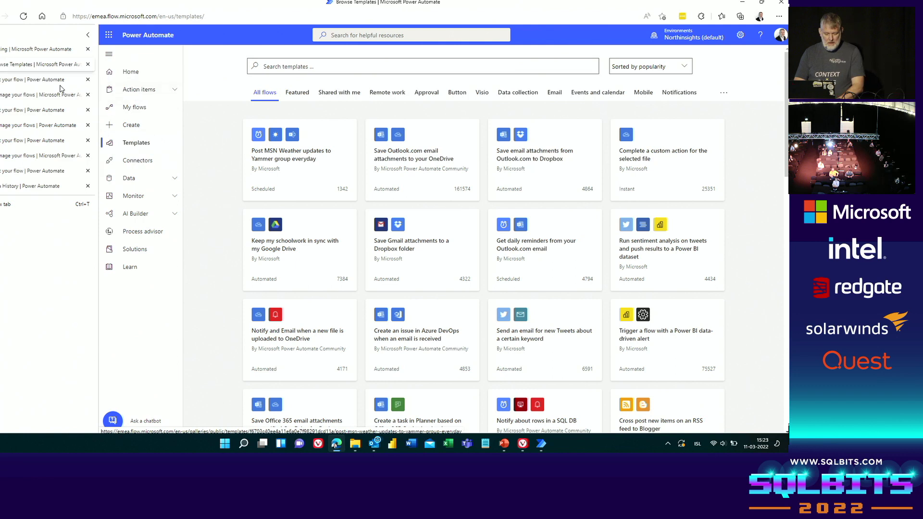
pyautogui.click(36, 85)
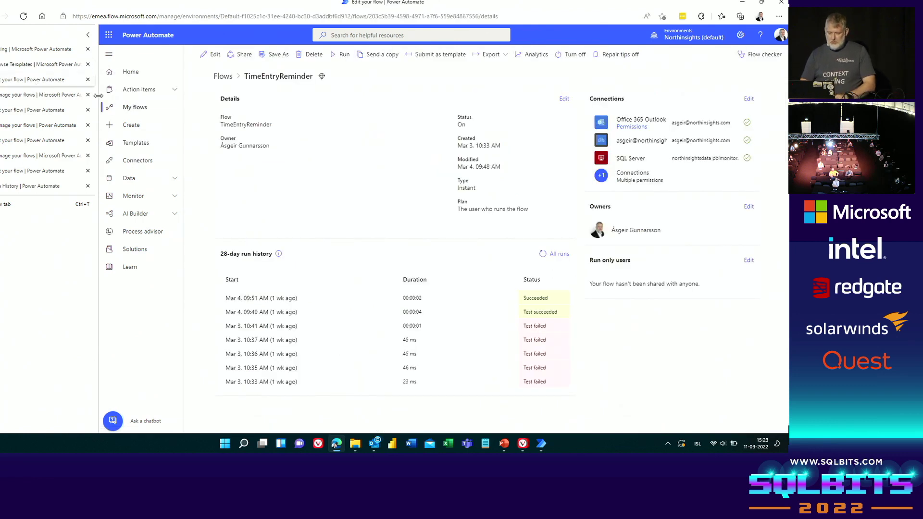
pyautogui.click(217, 56)
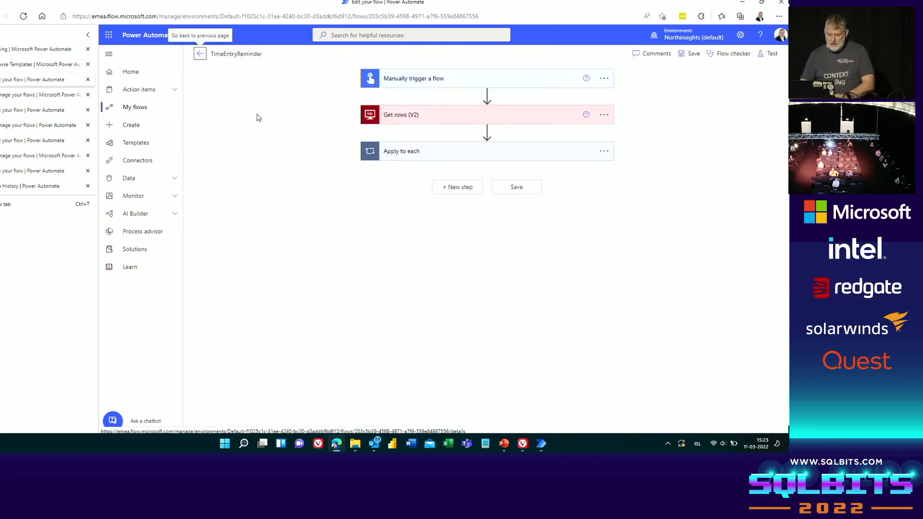
pyautogui.click(200, 56)
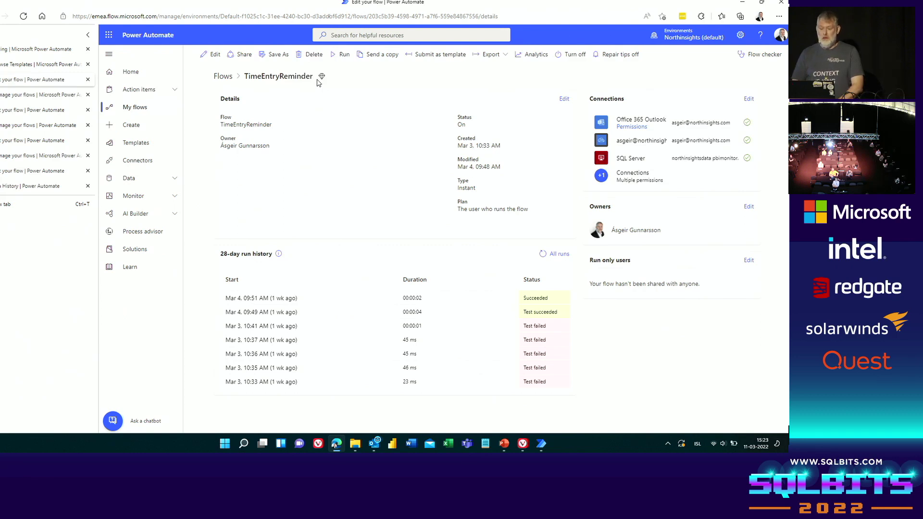
pyautogui.click(215, 55)
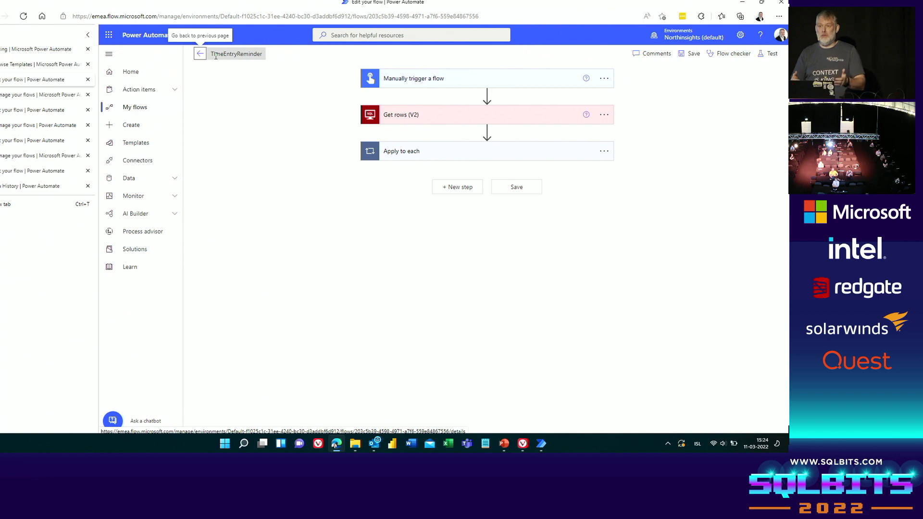
# Inspect the settings of the manual trigger and the Get rows (V2) action in the TimeEntryReminder flow
pyautogui.click(423, 85)
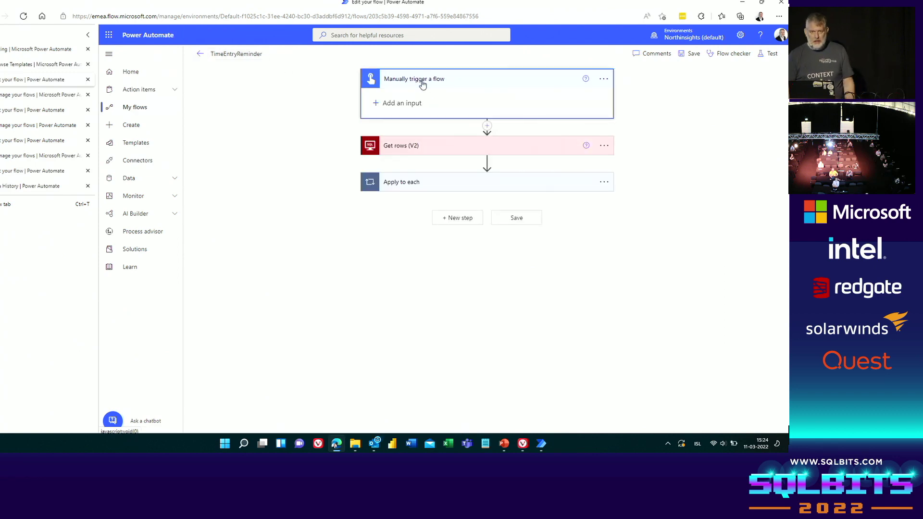
pyautogui.click(476, 78)
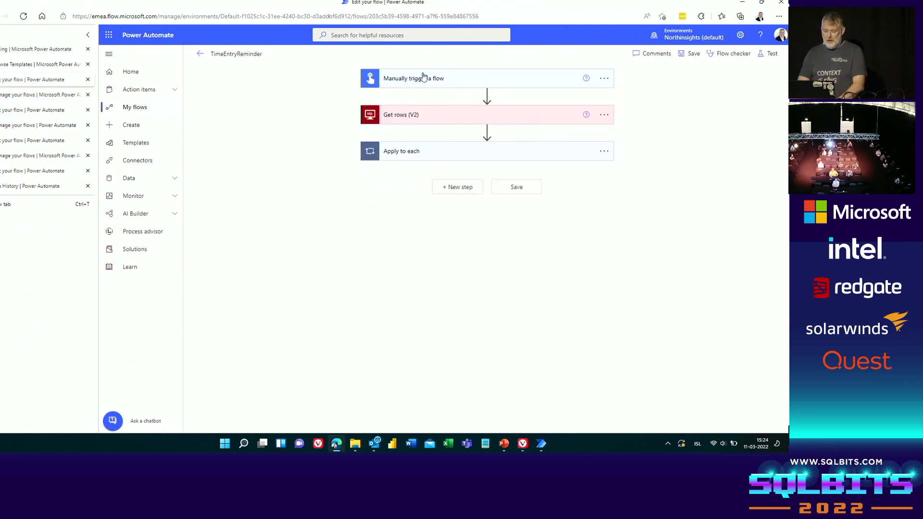
pyautogui.click(436, 114)
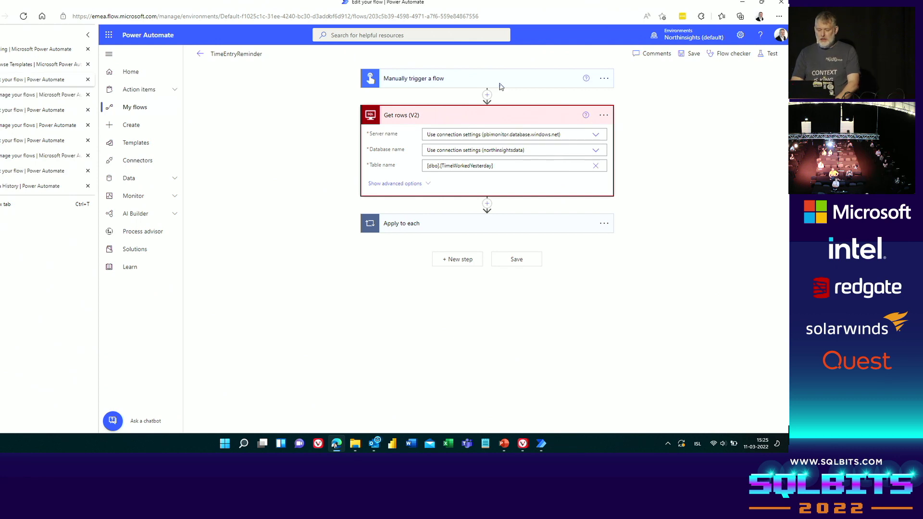
pyautogui.click(480, 115)
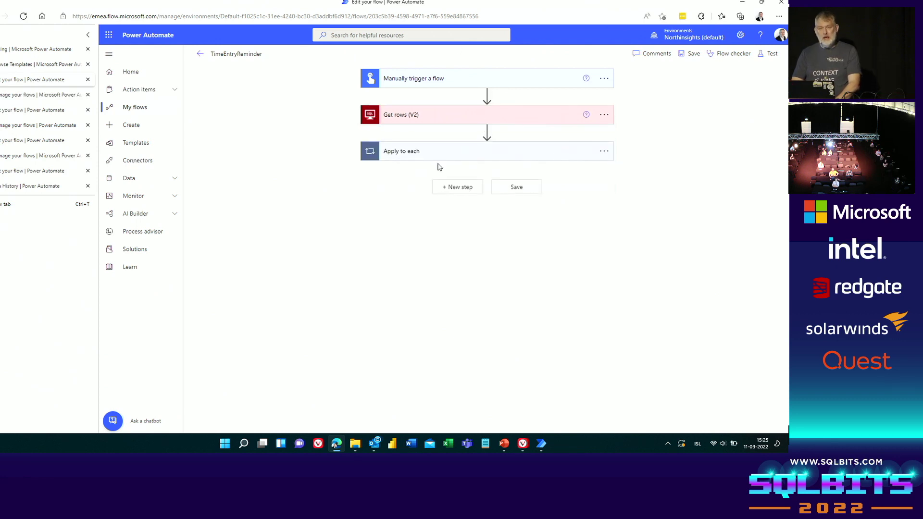
# Check which connections Get rows (V2) can use and review its server, database and table settings again
pyautogui.click(603, 116)
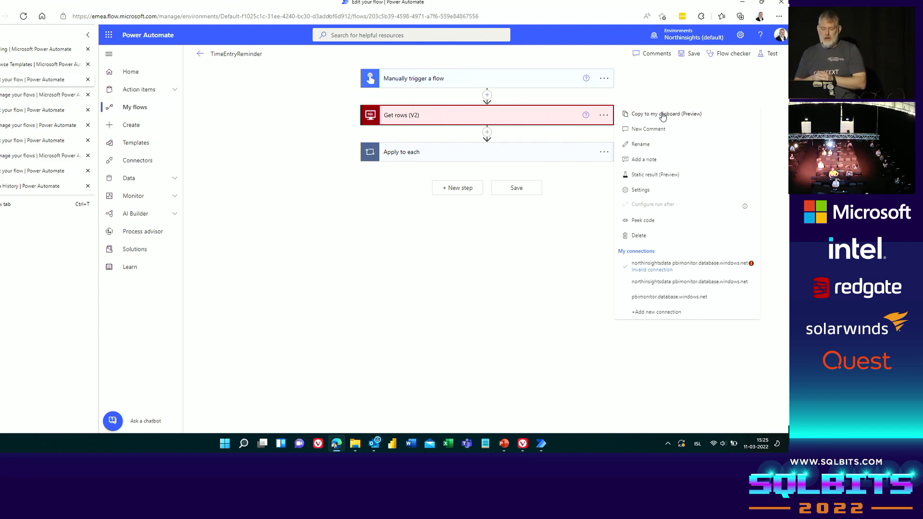
pyautogui.click(393, 197)
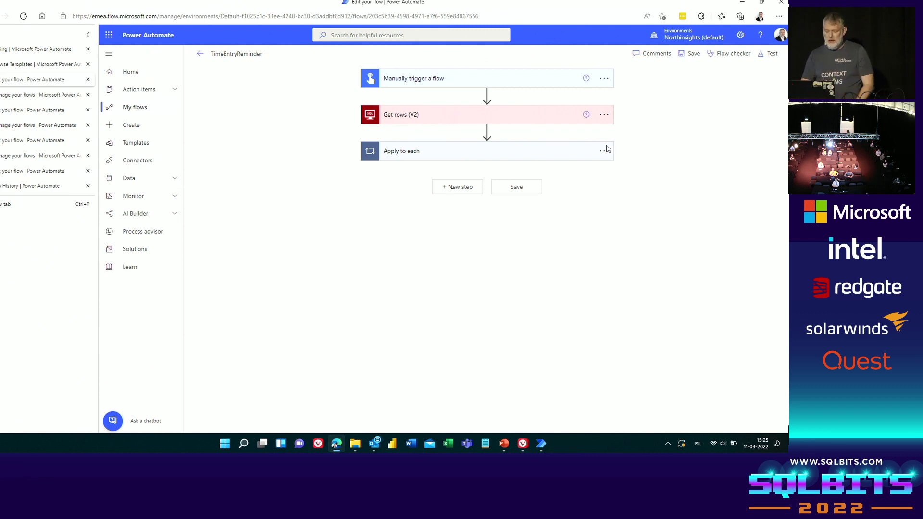
pyautogui.click(446, 113)
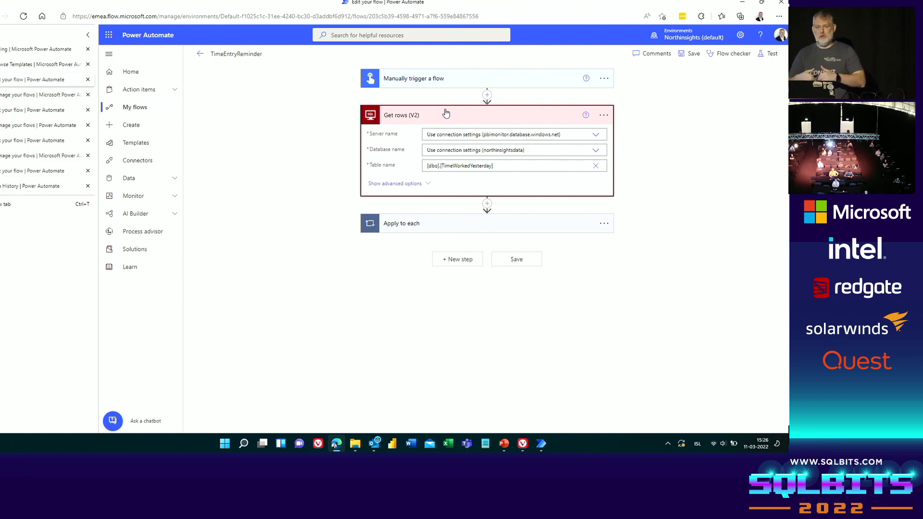
pyautogui.click(446, 113)
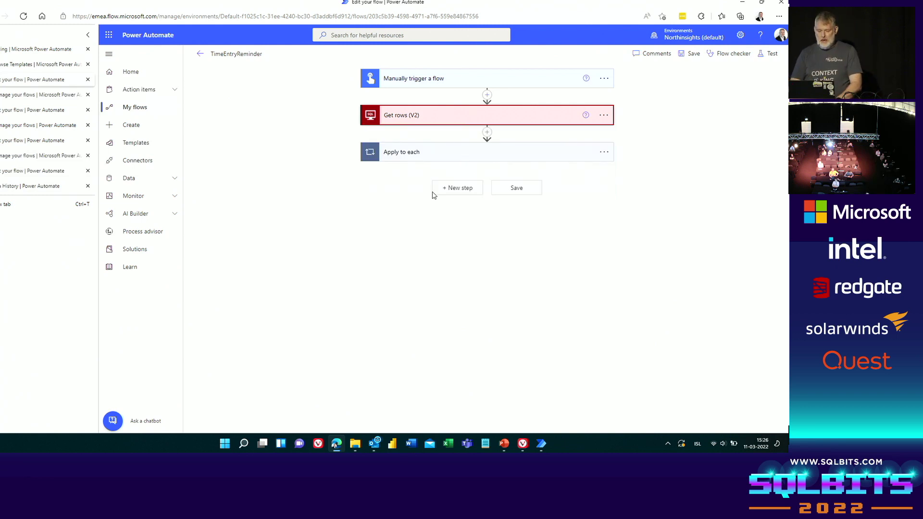
# Examine the Apply to each loop's input from Get rows (V2) and expand the Condition inside it
pyautogui.click(403, 152)
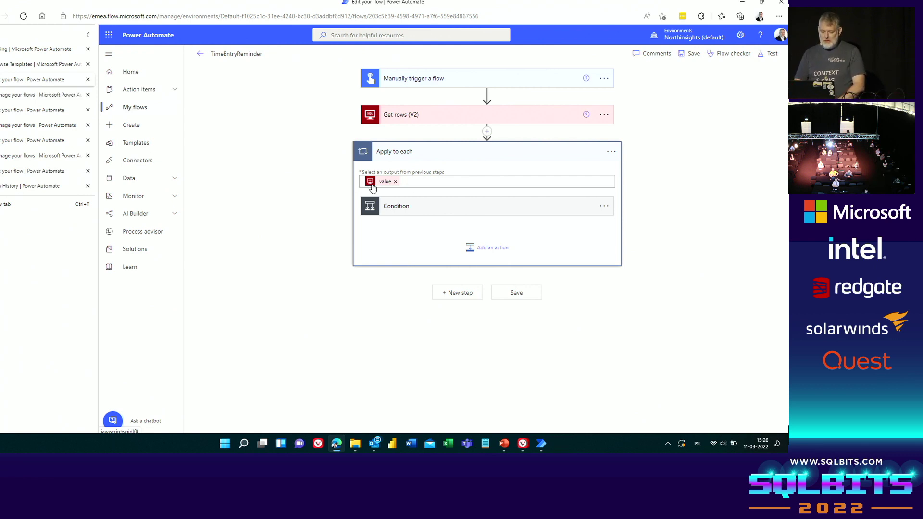
pyautogui.moveTo(372, 187)
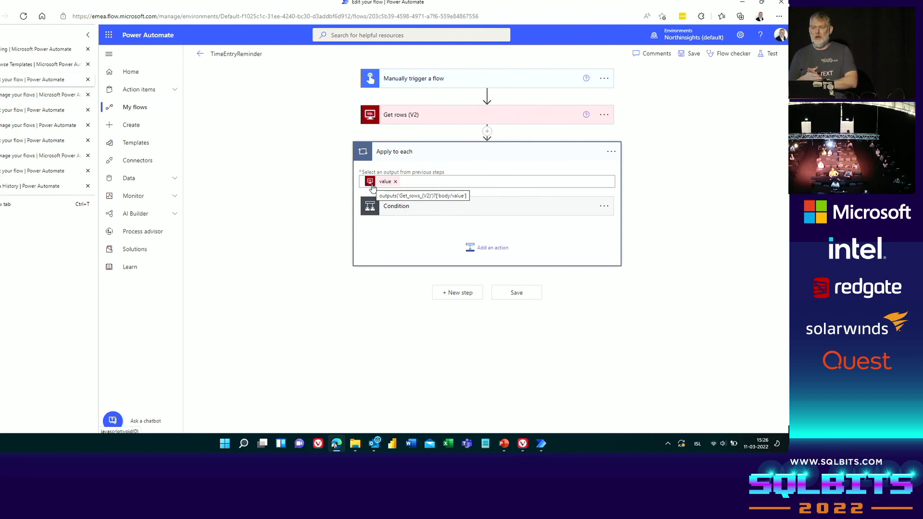
pyautogui.click(437, 117)
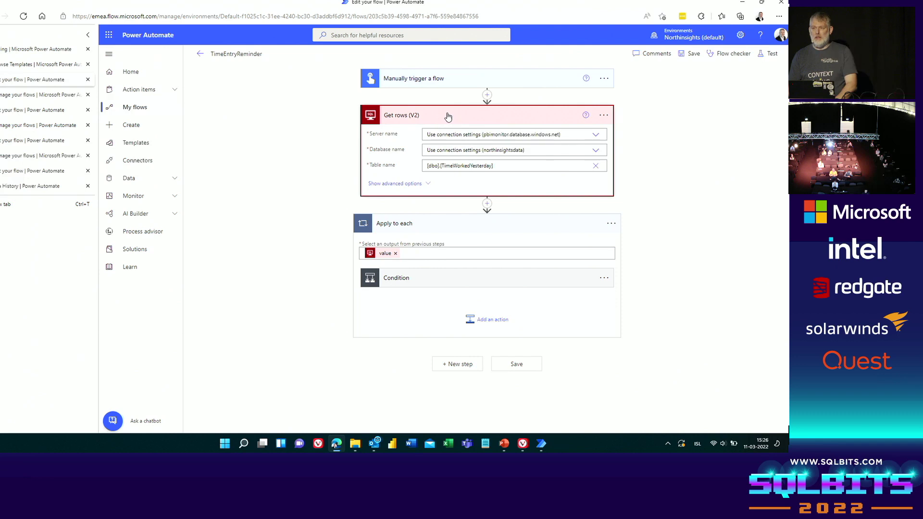
pyautogui.click(447, 117)
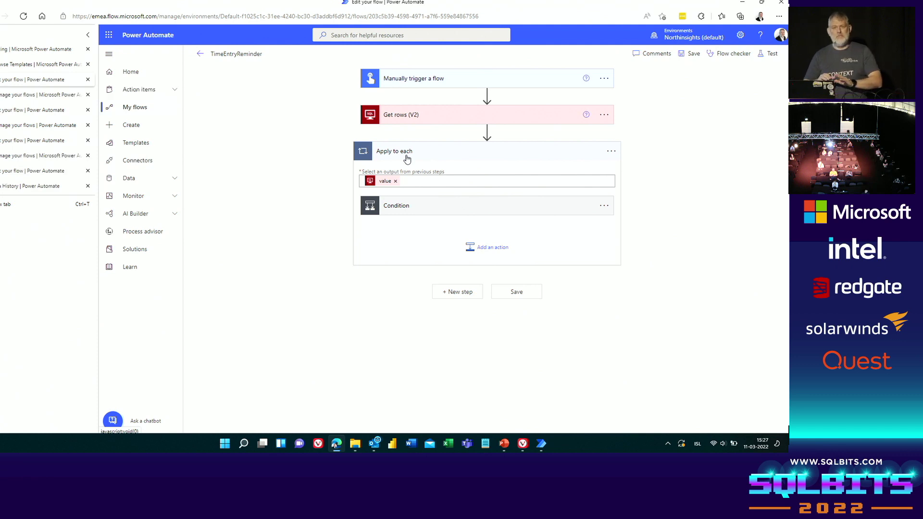
pyautogui.click(433, 180)
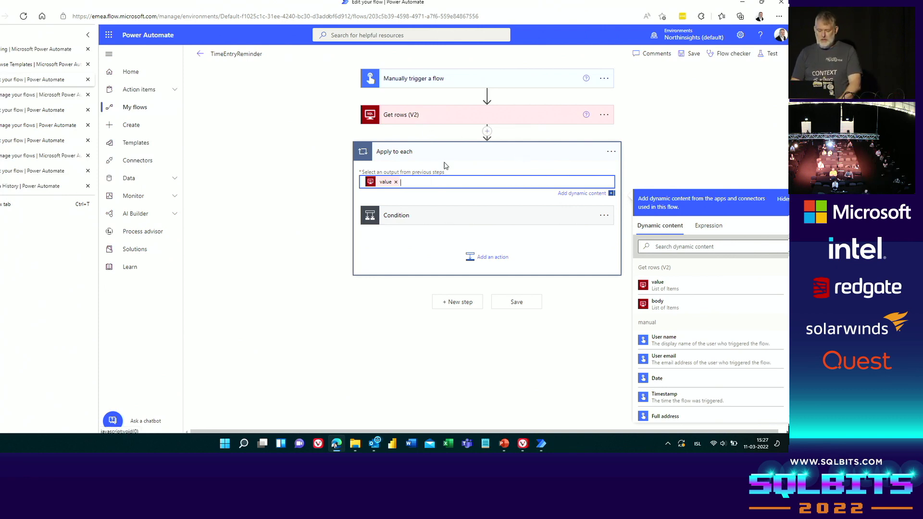
pyautogui.click(420, 216)
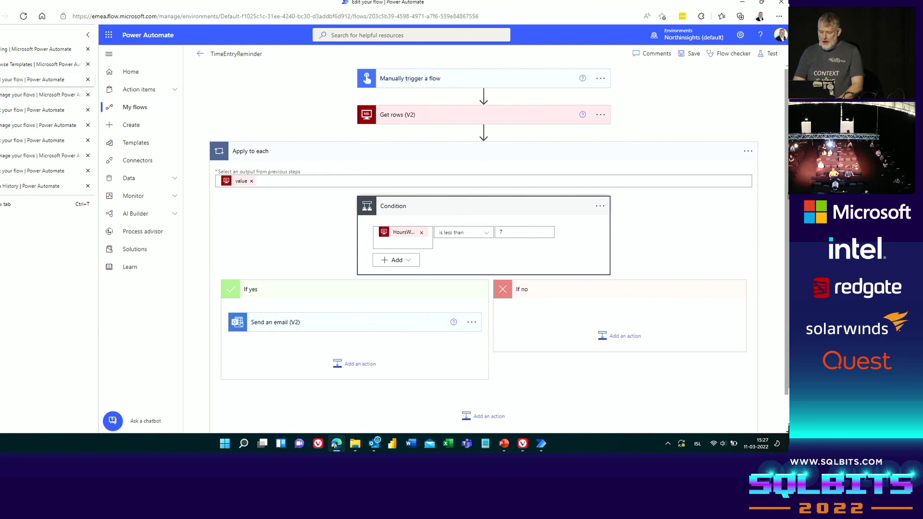
# Review the recipient, subject and body of Send an email (V2) in the If yes branch, and collapse the Condition and Apply to each
pyautogui.scroll(-1, 483, 226)
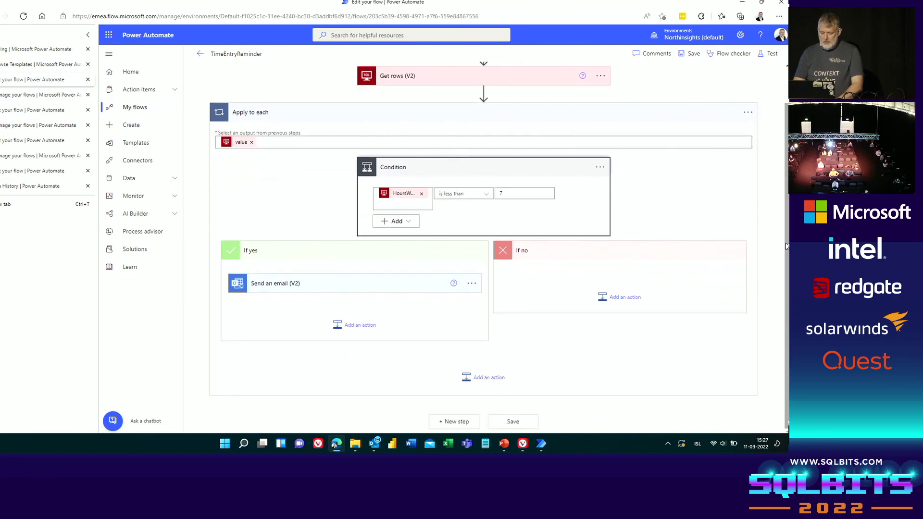
pyautogui.click(350, 290)
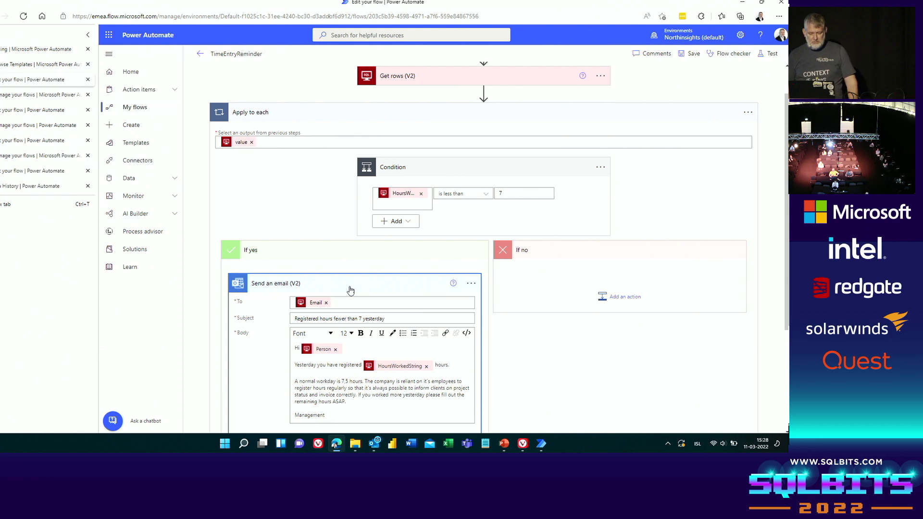
pyautogui.click(437, 252)
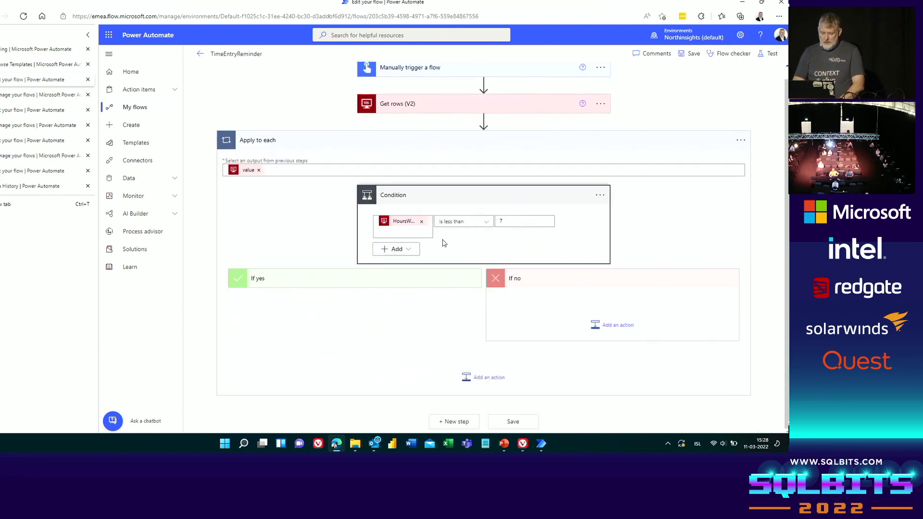
pyautogui.click(477, 200)
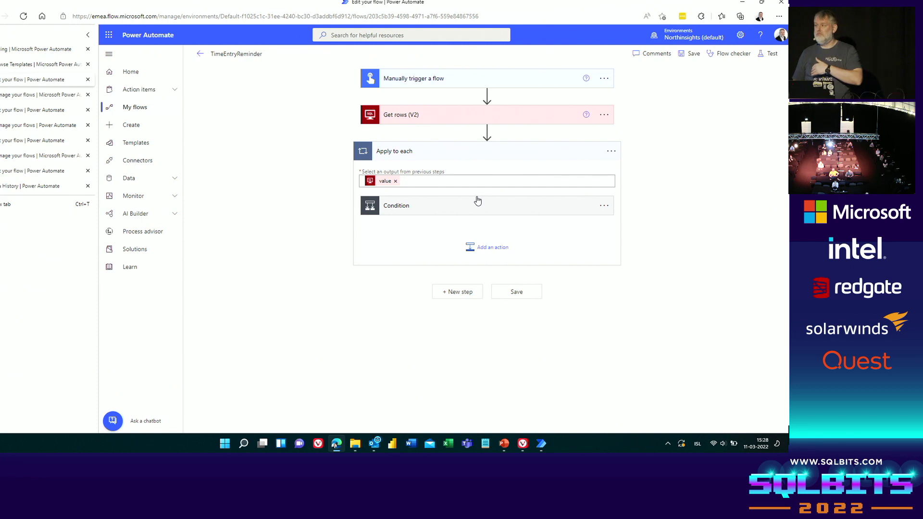
pyautogui.click(470, 151)
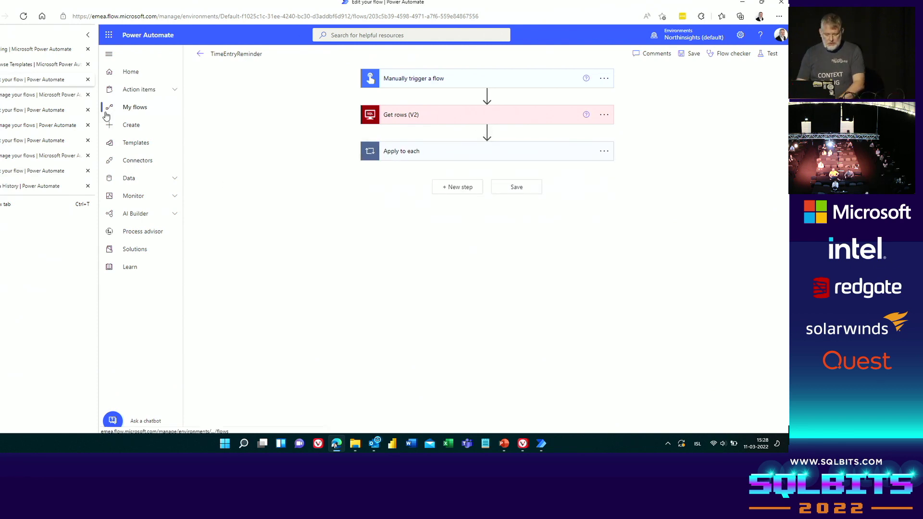
# Open the "Send Gmail reminder emails for meetings on the next day" flow in the editor and inspect its Get early morning events action
pyautogui.click(55, 99)
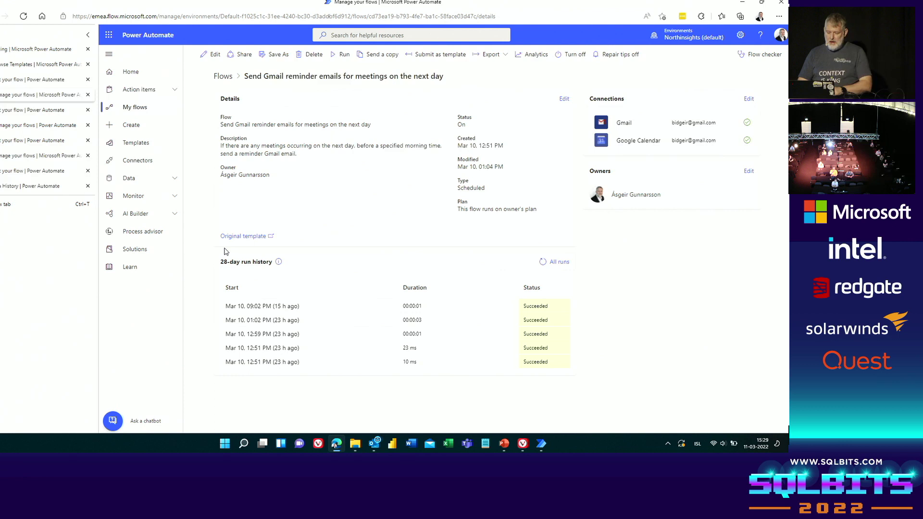
pyautogui.click(205, 60)
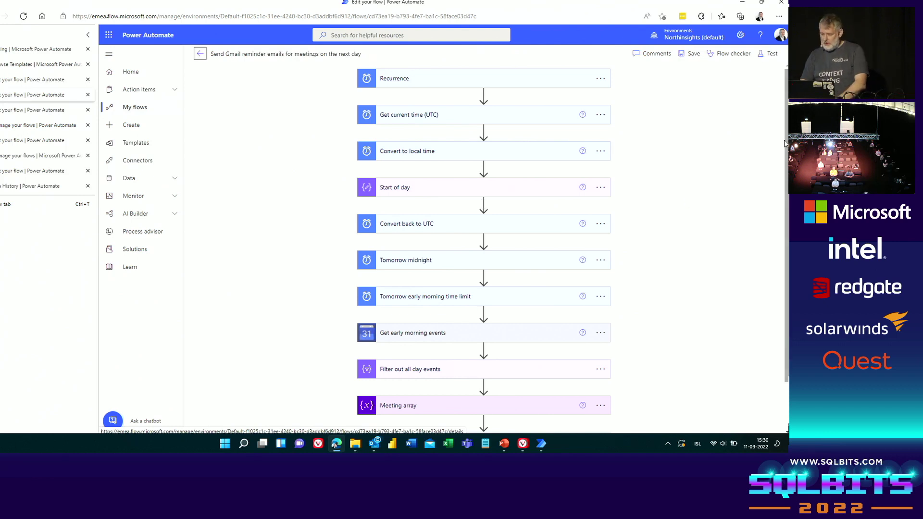
pyautogui.scroll(-1, 786, 143)
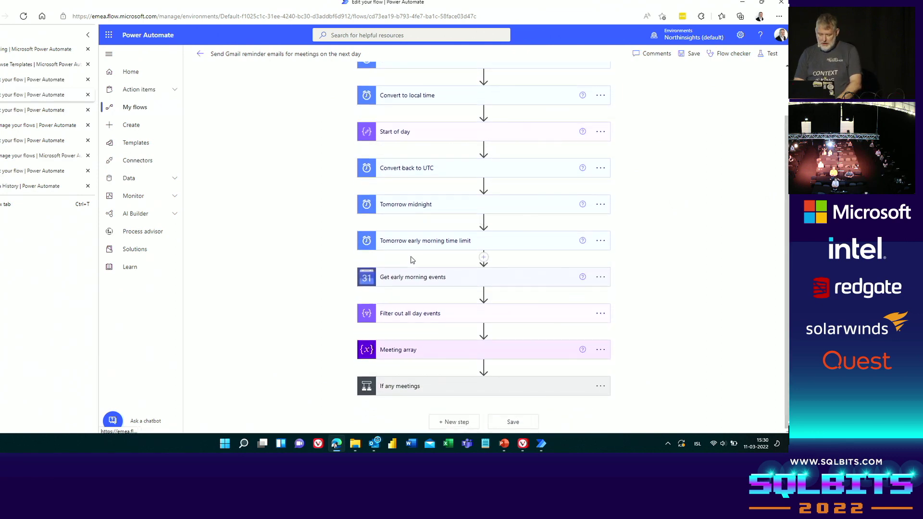
pyautogui.click(404, 276)
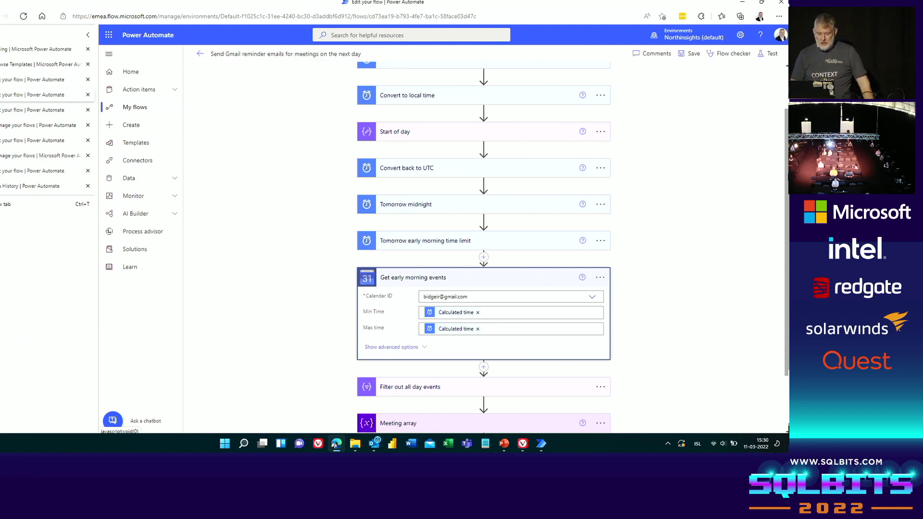
pyautogui.click(505, 278)
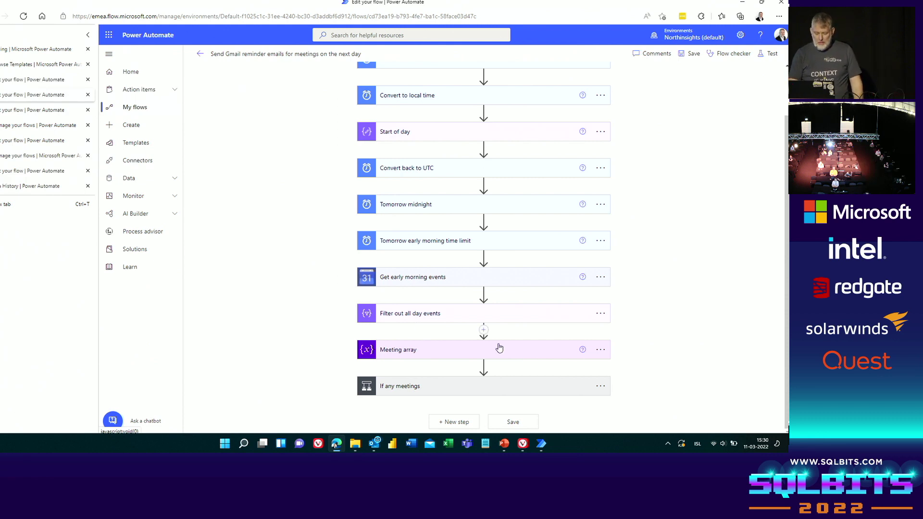
# Expand the If any meetings condition and examine its rule and the actions in its If yes and If no branches
pyautogui.click(440, 391)
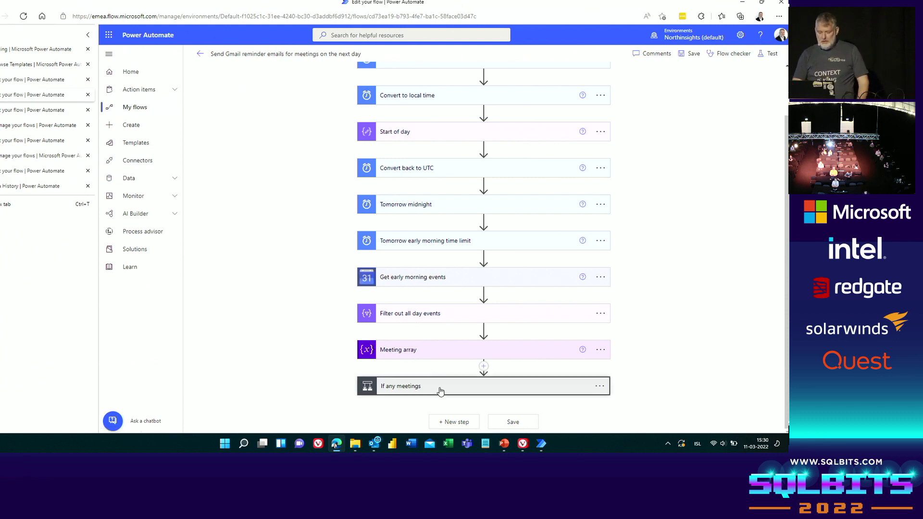
pyautogui.scroll(-2, 787, 239)
pyautogui.scroll(-2, 788, 288)
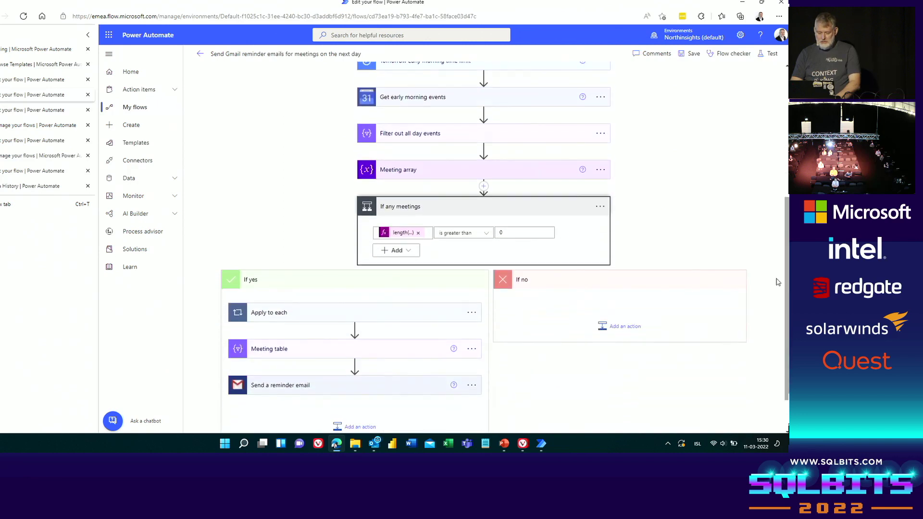
pyautogui.scroll(-1, 788, 303)
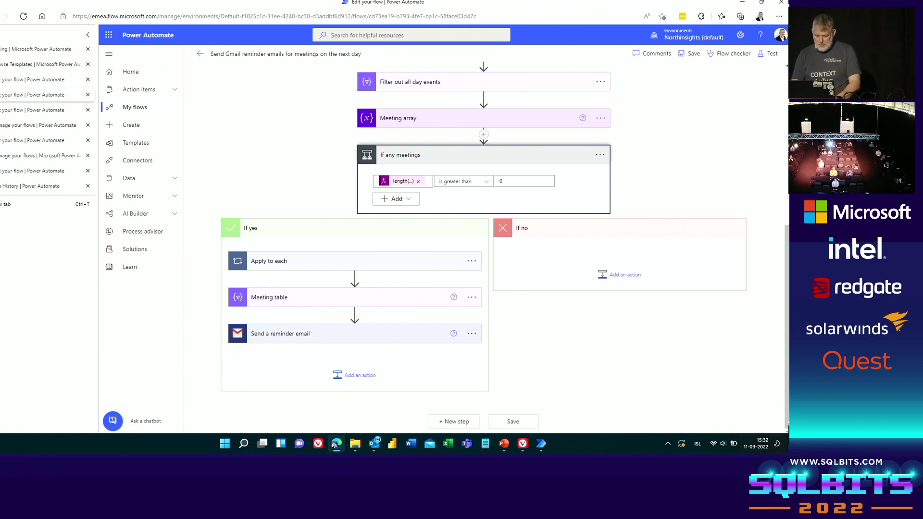
# Switch to the PowerPoint presentation, resume the slide show and present the Task Reminder slide
pyautogui.click(504, 443)
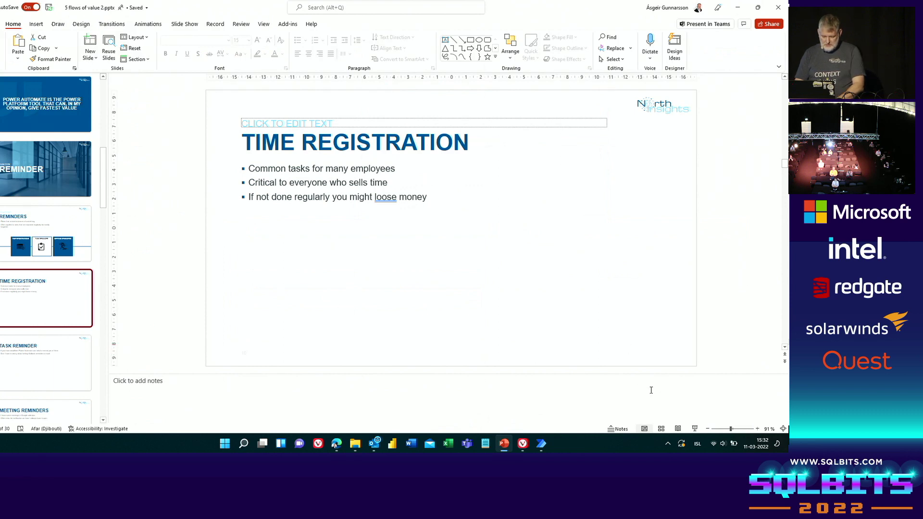
pyautogui.click(694, 428)
pyautogui.press('Right')
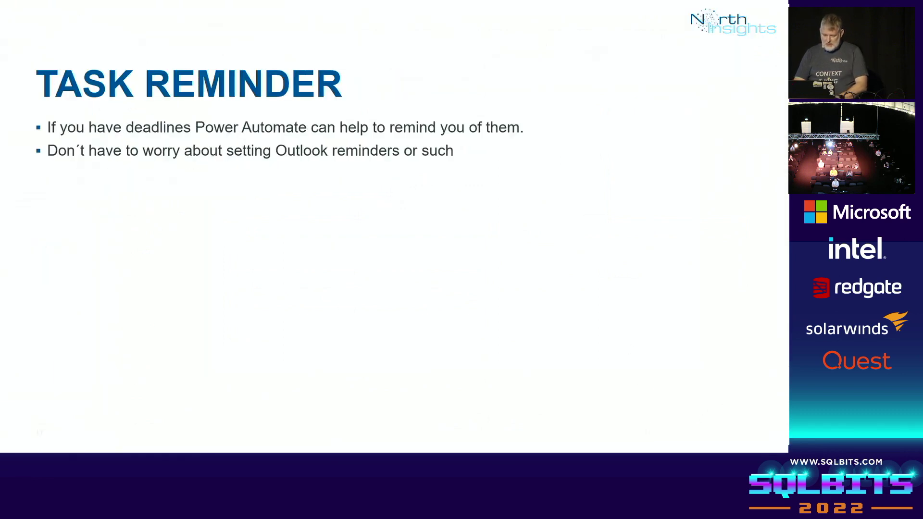
pyautogui.press('Right')
pyautogui.press('Left')
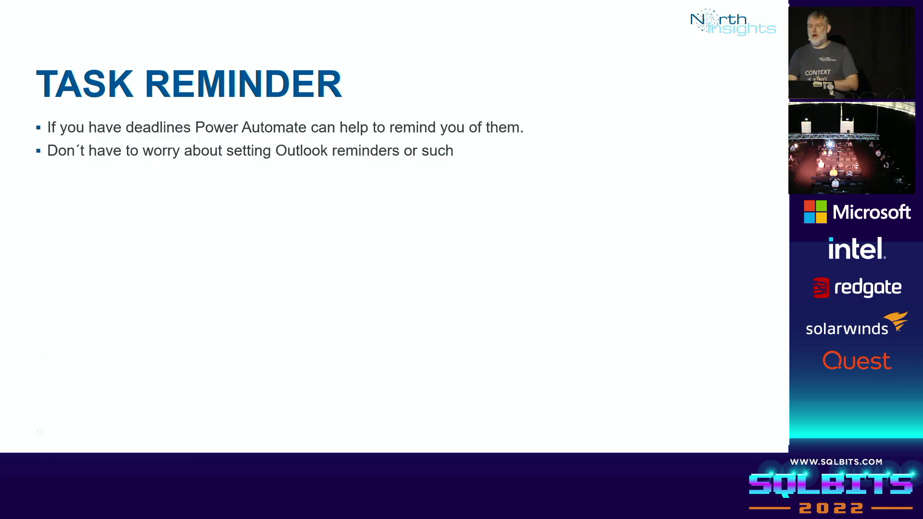
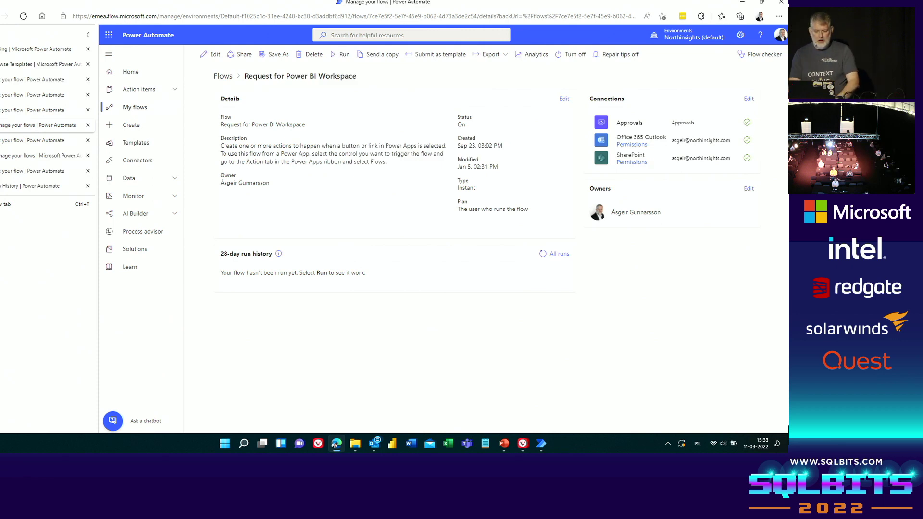
# Open the Request for Power BI Workspace flow in the Power Automate editor and review the approval types and details of Start and wait for an approval
pyautogui.click(211, 55)
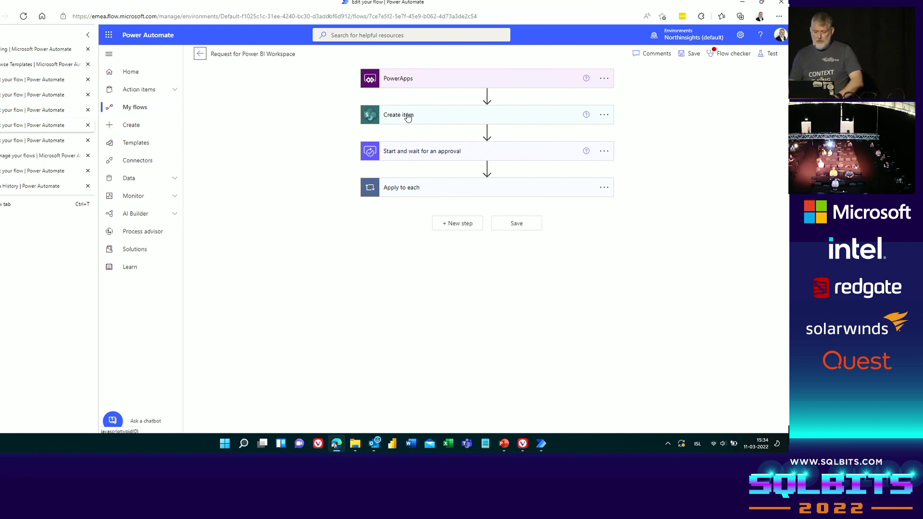
pyautogui.click(419, 151)
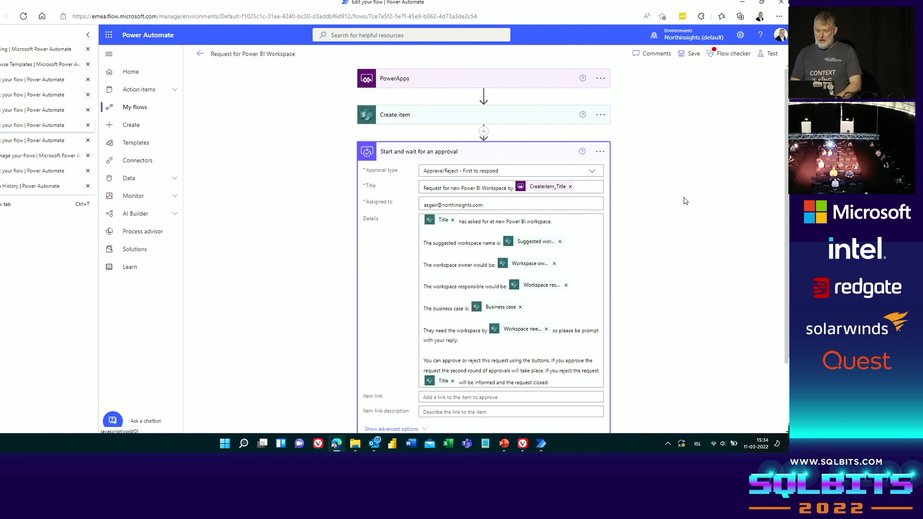
pyautogui.click(594, 173)
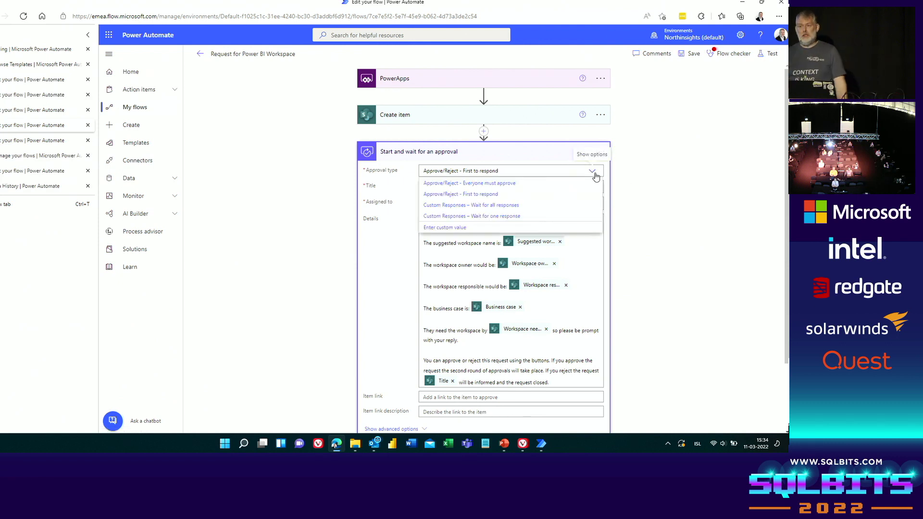
pyautogui.click(658, 176)
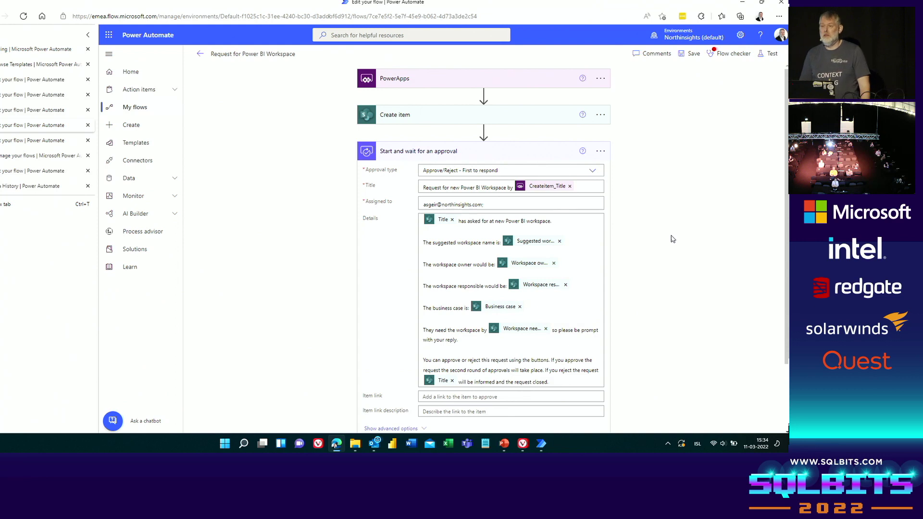
pyautogui.moveTo(786, 197); pyautogui.dragTo(787, 221)
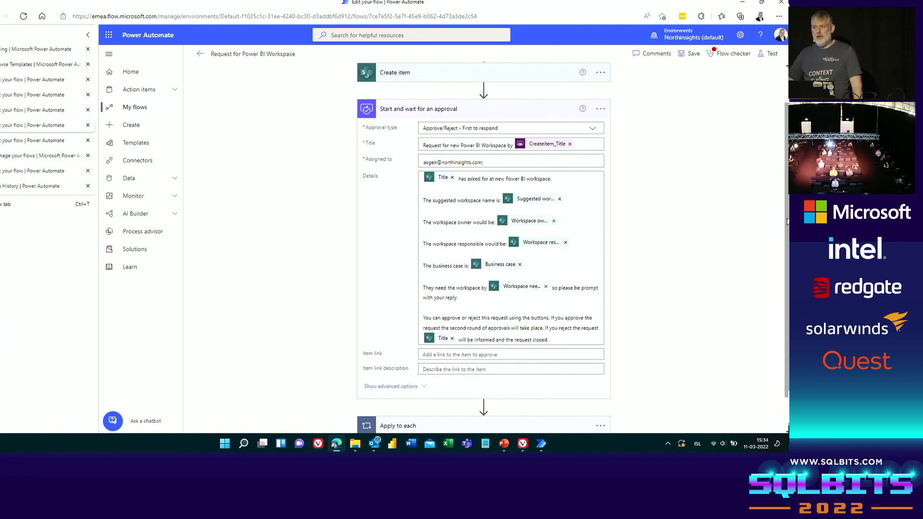
pyautogui.click(530, 112)
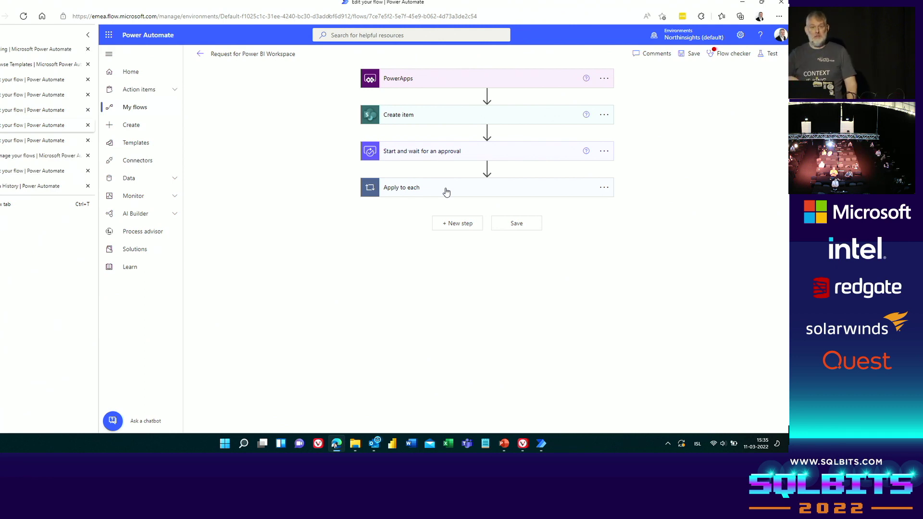
# Expand Apply to each and its Condition, and examine the approval check and the actions in both branches
pyautogui.click(404, 193)
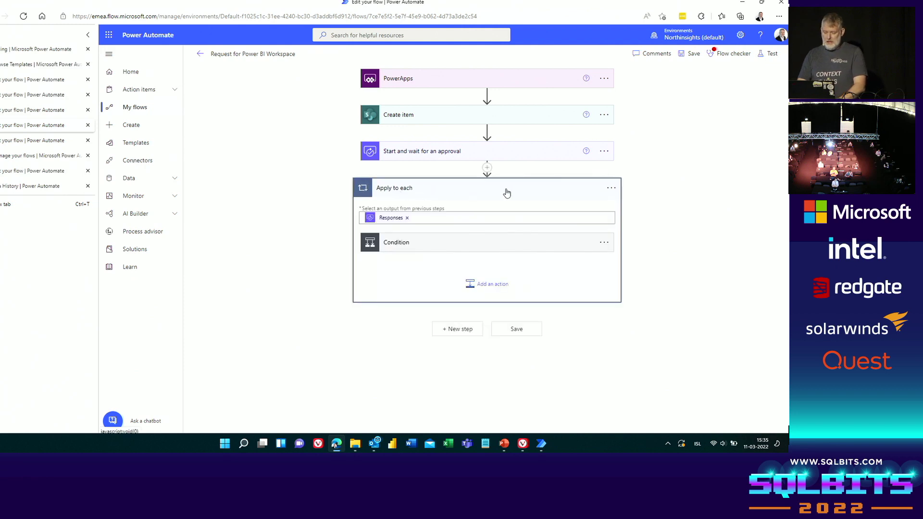
pyautogui.click(423, 243)
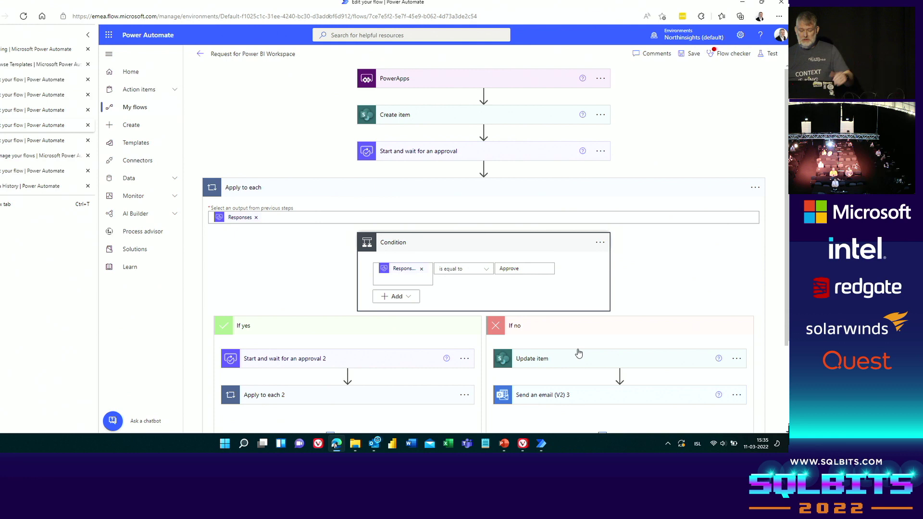
pyautogui.moveTo(788, 245); pyautogui.dragTo(788, 247)
pyautogui.scroll(-2, 788, 245)
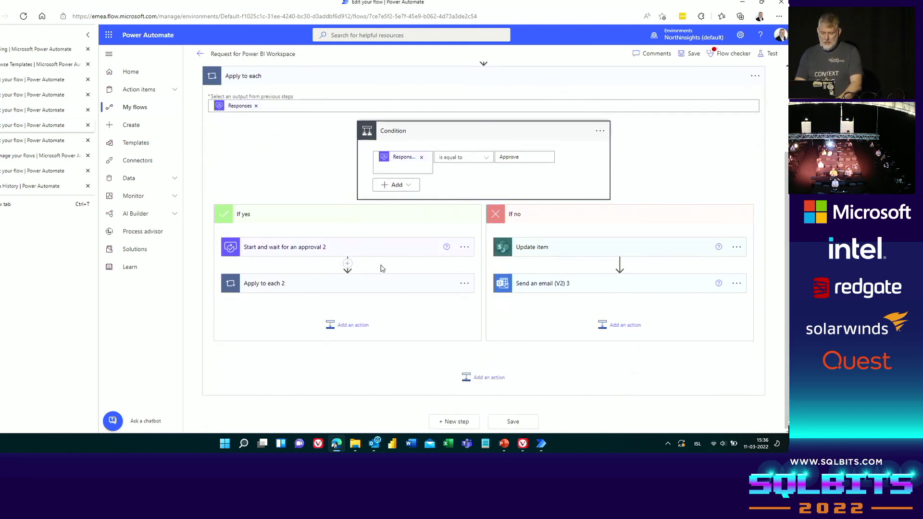
# Expand Apply to each 2 in the If yes branch and review Condition 2 with its update, HTTP and email actions
pyautogui.click(302, 287)
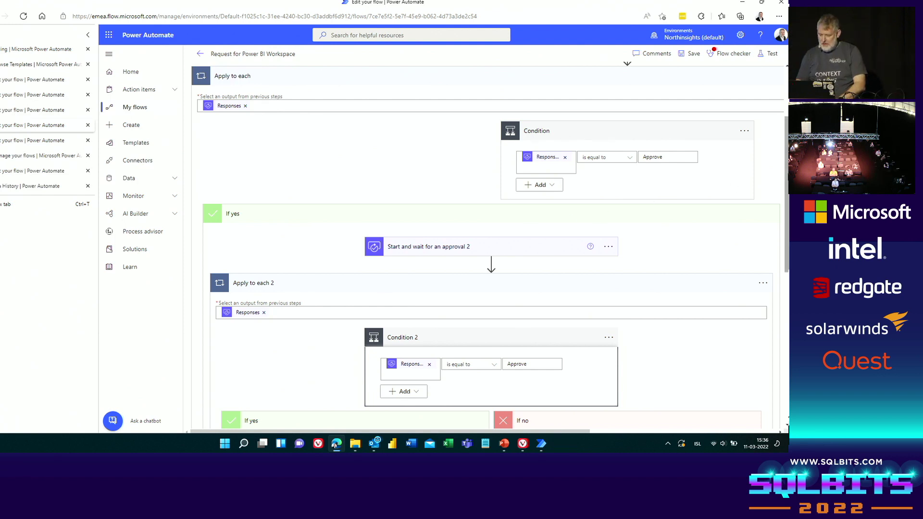
pyautogui.scroll(-4, 651, 199)
pyautogui.scroll(-1, 529, 189)
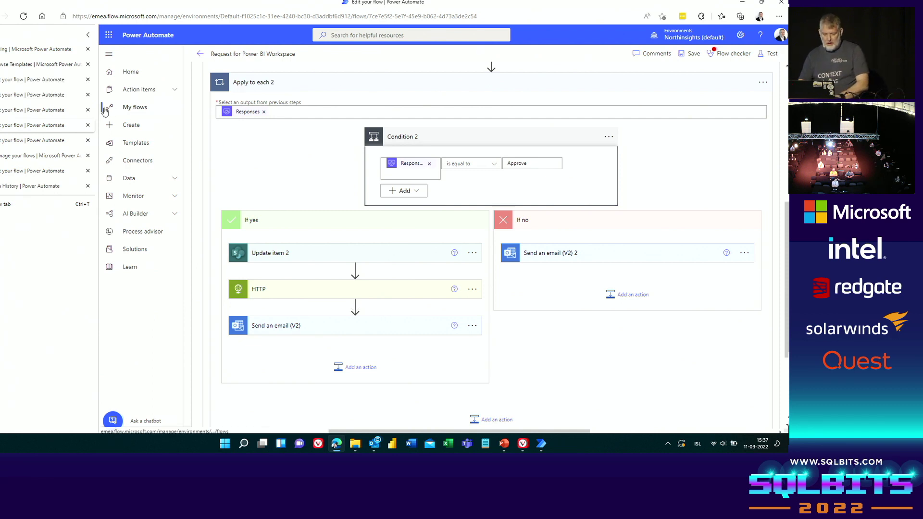
# Open the Time off request approval flow in the editor and check which user its GetManager action takes as input
pyautogui.click(51, 113)
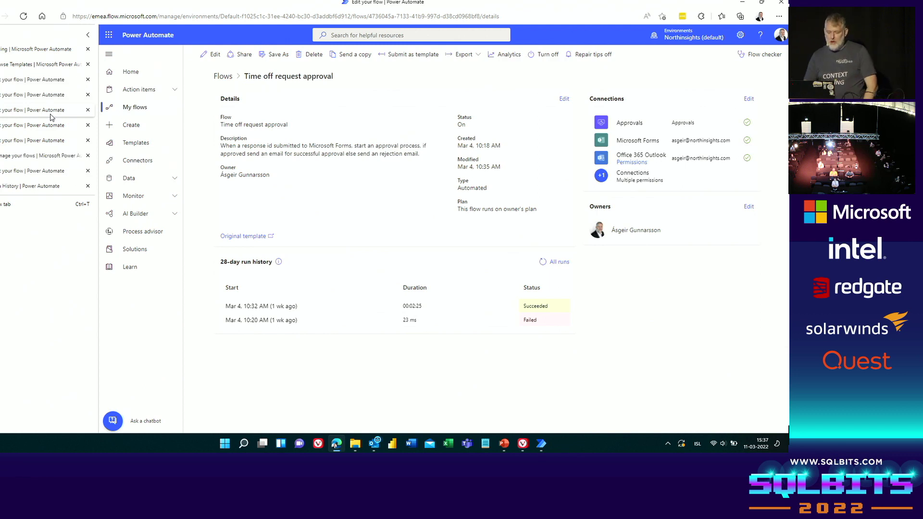
pyautogui.click(211, 56)
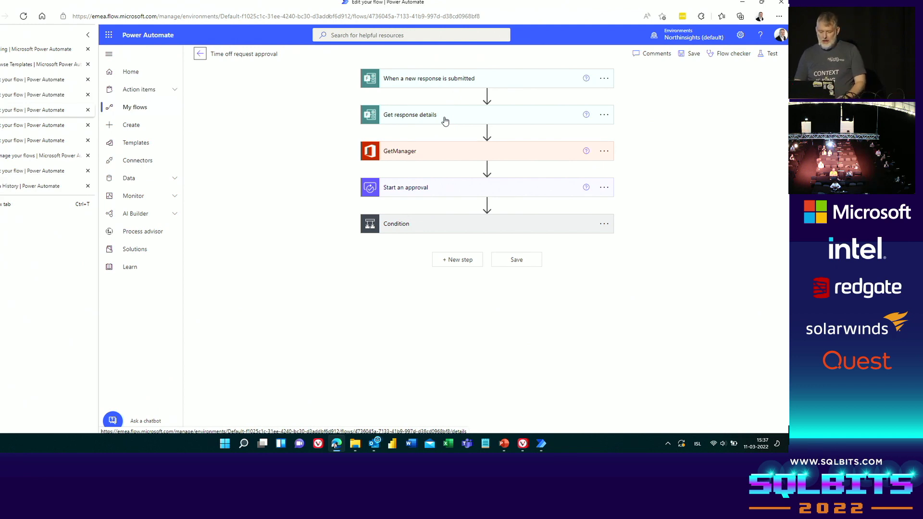
pyautogui.click(449, 156)
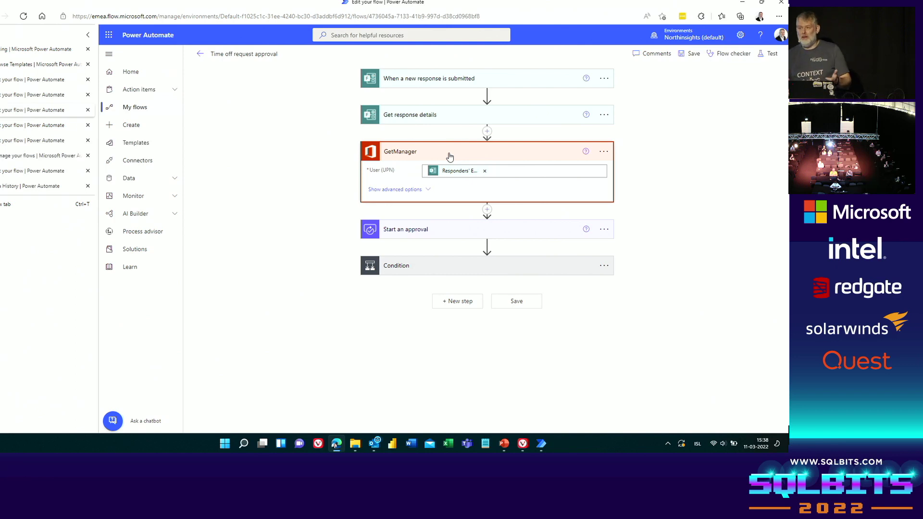
pyautogui.click(449, 156)
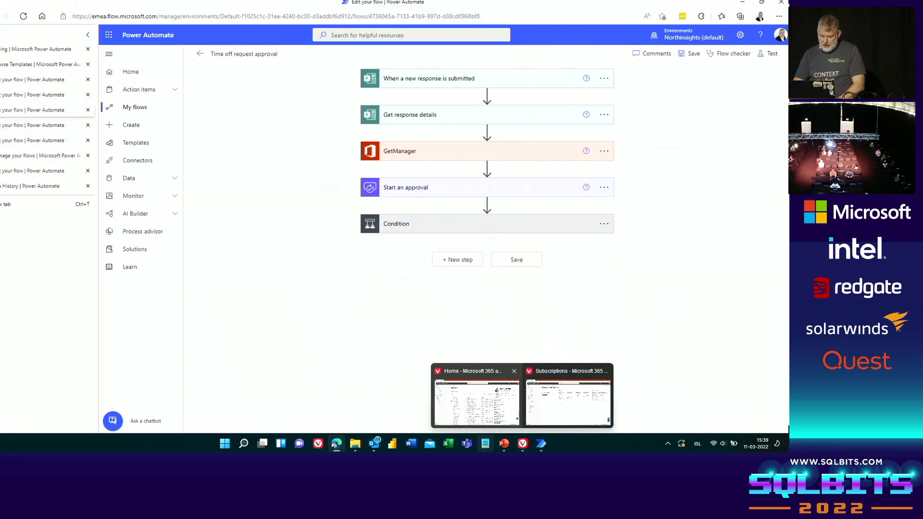
# Switch back to the PowerPoint presentation, resume the slide show and advance to the New Power BI Workspace slide
pyautogui.click(504, 443)
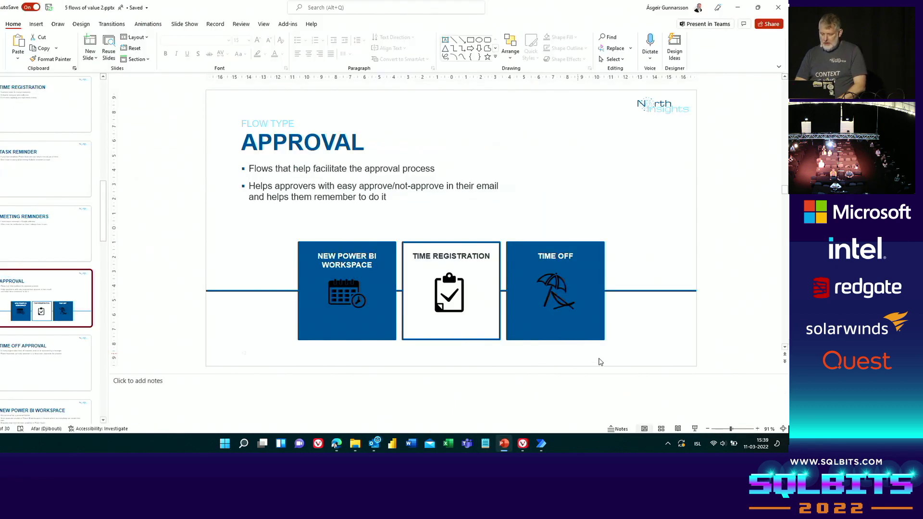
pyautogui.click(694, 428)
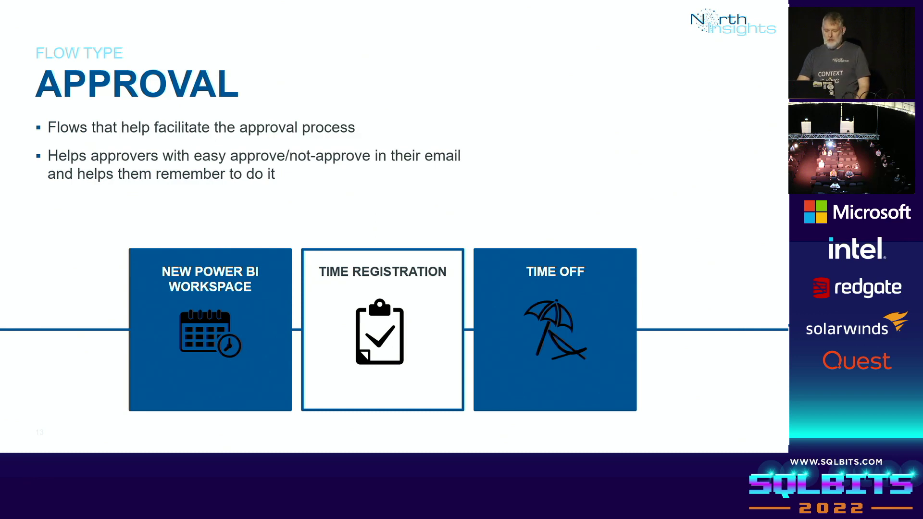
pyautogui.press('Right')
pyautogui.press('Right')
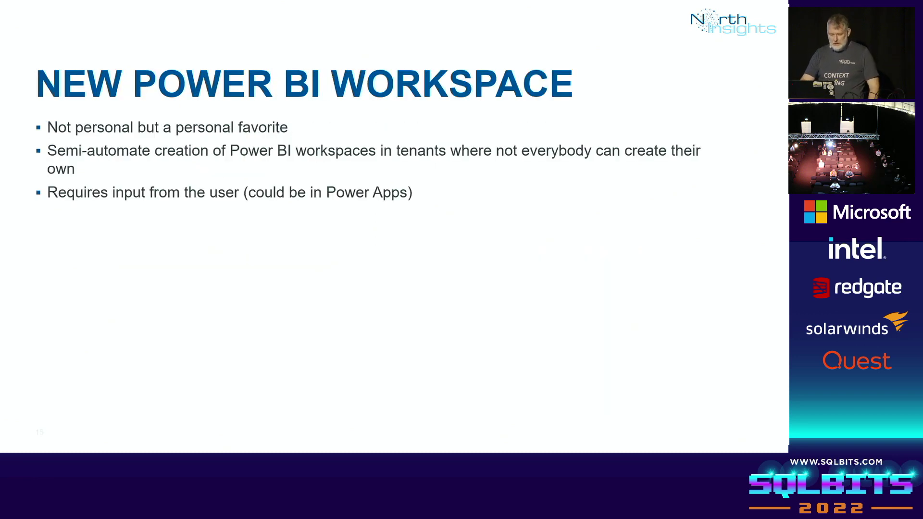
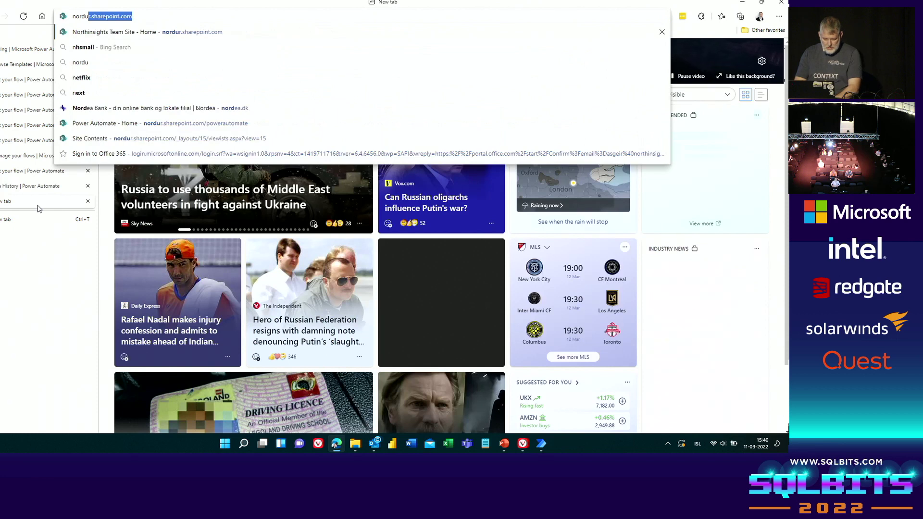
# Open the Power Automate SharePoint team site at nordur.sharepoint.com/powerautomate in the new browser tab
pyautogui.press('Delete')
pyautogui.press('Down')
pyautogui.press('Down')
pyautogui.press('Down')
pyautogui.press('Down')
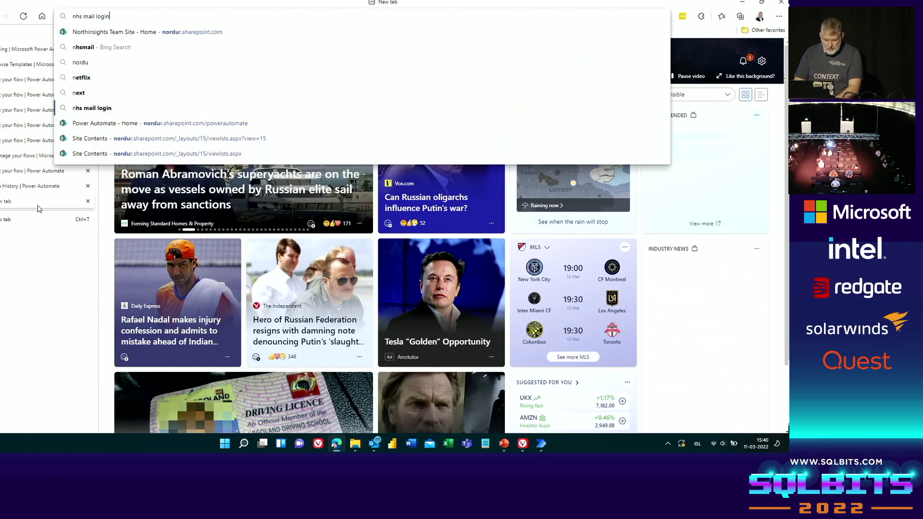
pyautogui.press('Return')
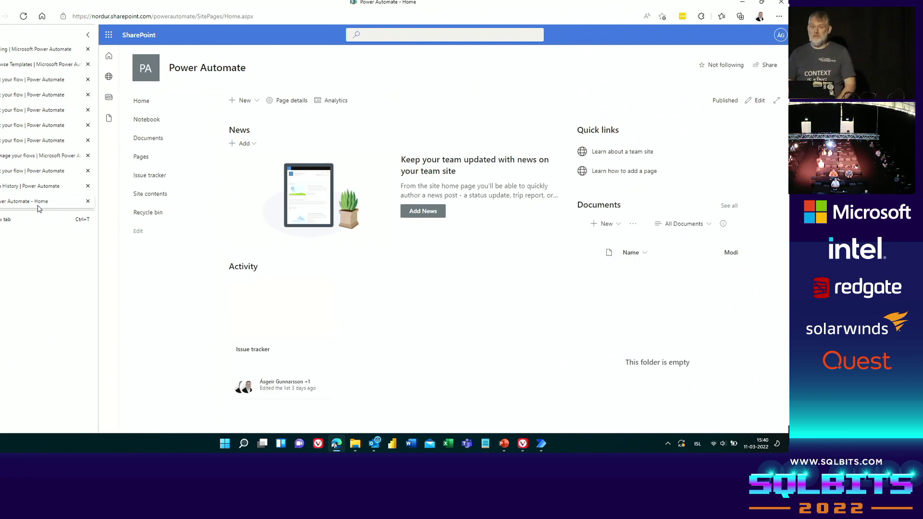
# In the Issue tracker list, select the "Cannot figure out how to create a new sub..." issue and show its automation options
pyautogui.click(149, 176)
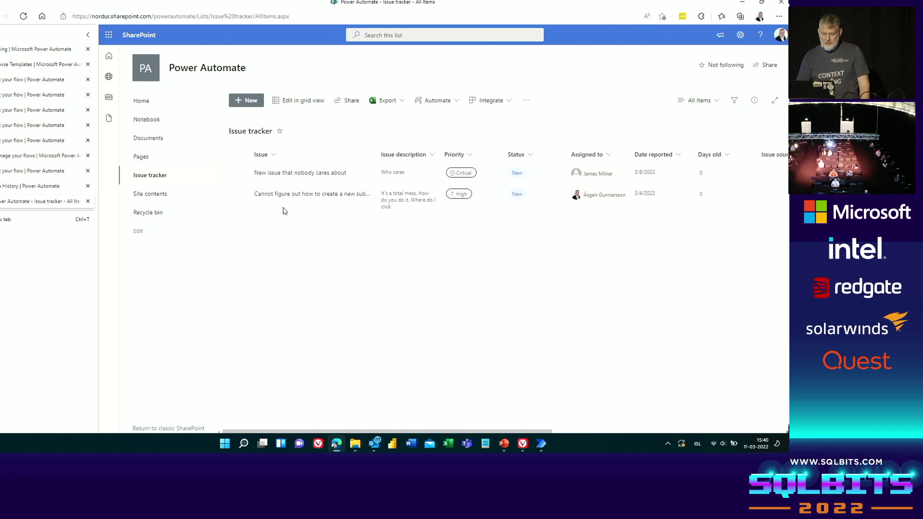
pyautogui.click(239, 194)
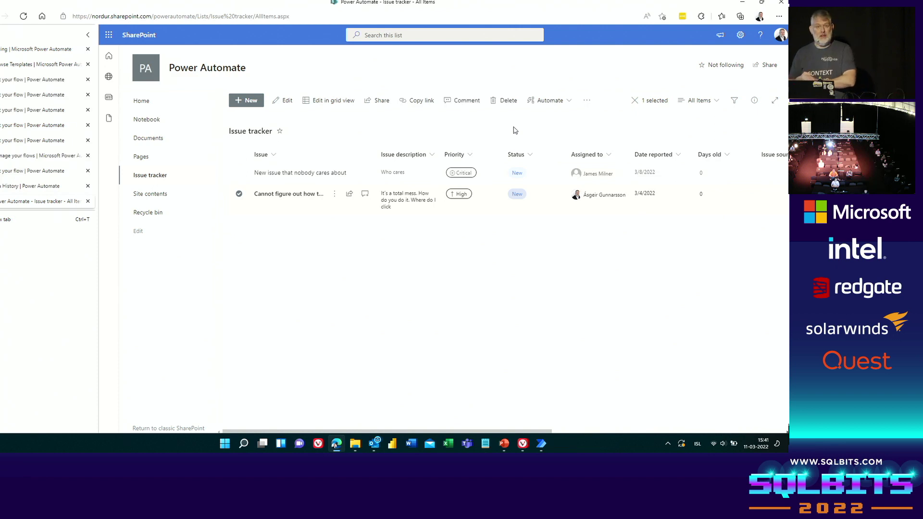
pyautogui.click(569, 103)
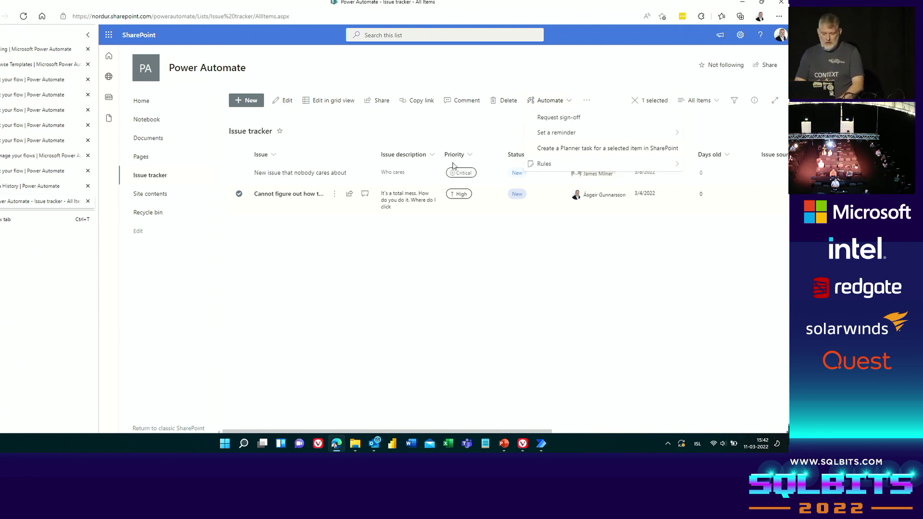
# Find the Create a Planner task for a selected item in SharePoint flow among the cloud flows and open it in the editor
pyautogui.click(44, 126)
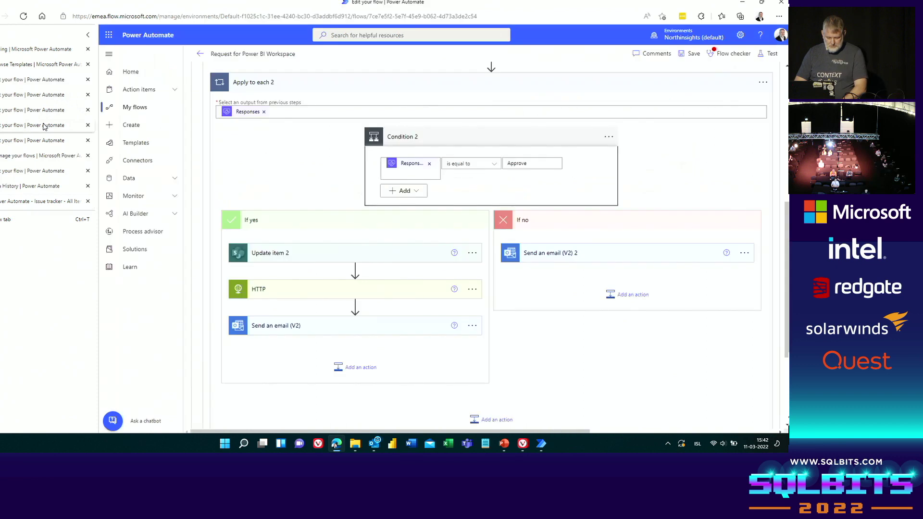
pyautogui.click(38, 141)
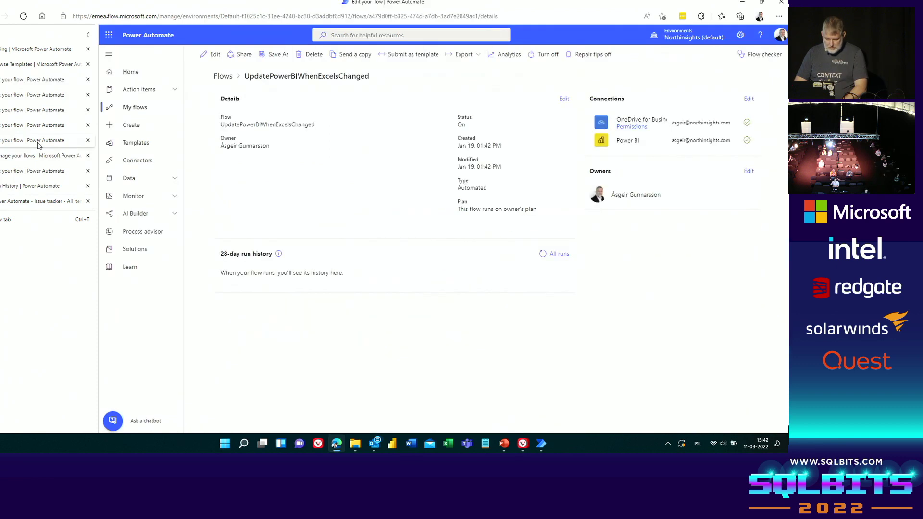
pyautogui.click(39, 156)
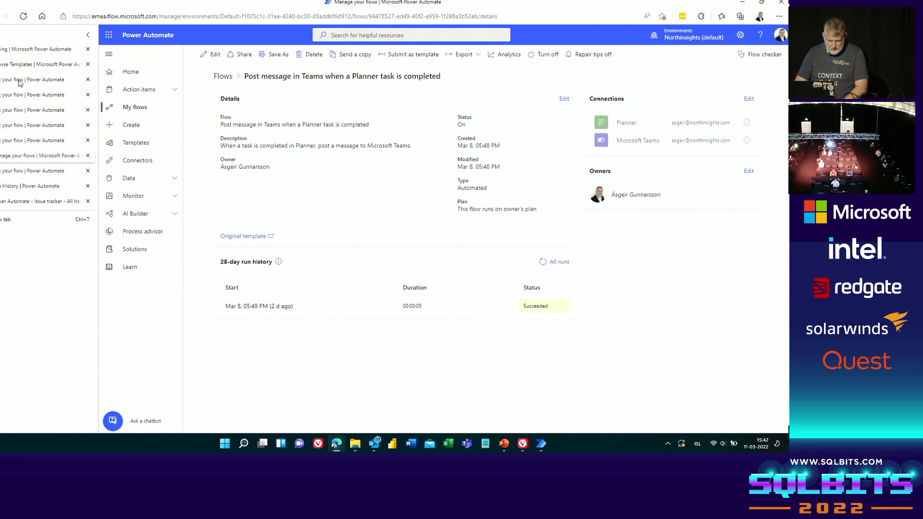
pyautogui.click(20, 171)
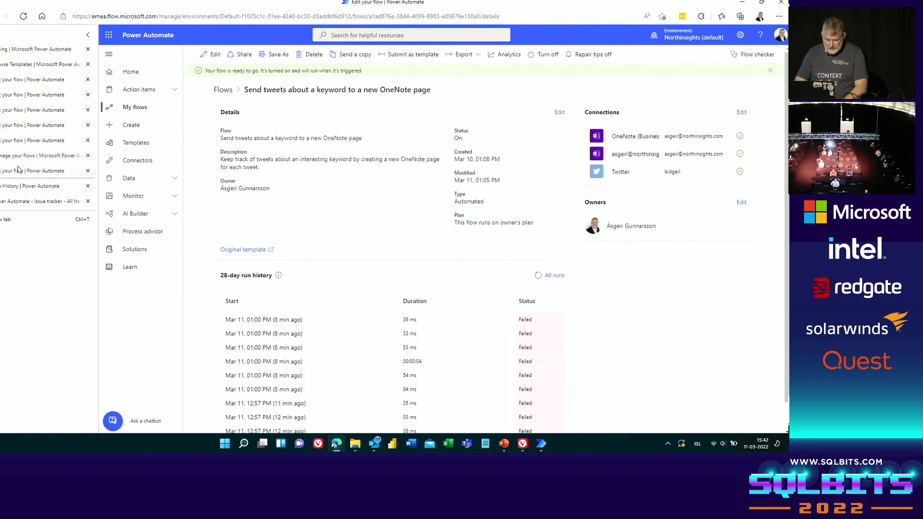
pyautogui.click(25, 66)
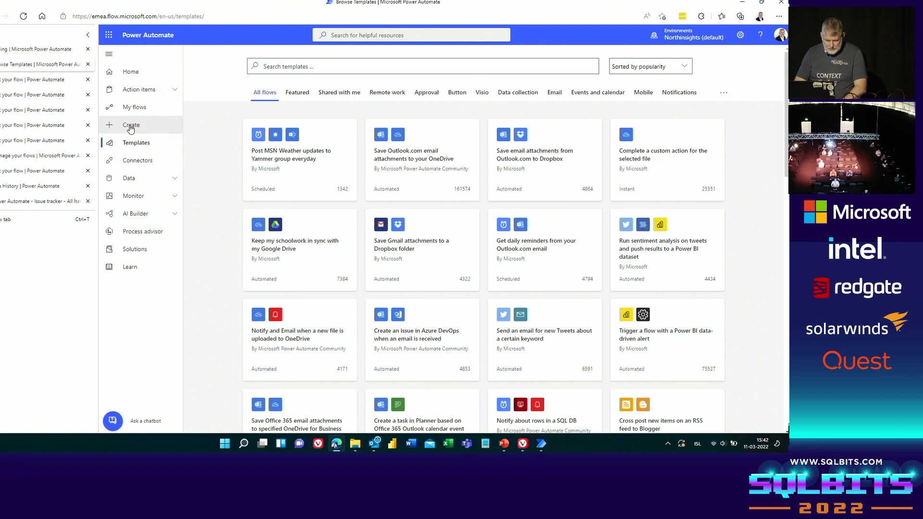
pyautogui.click(135, 109)
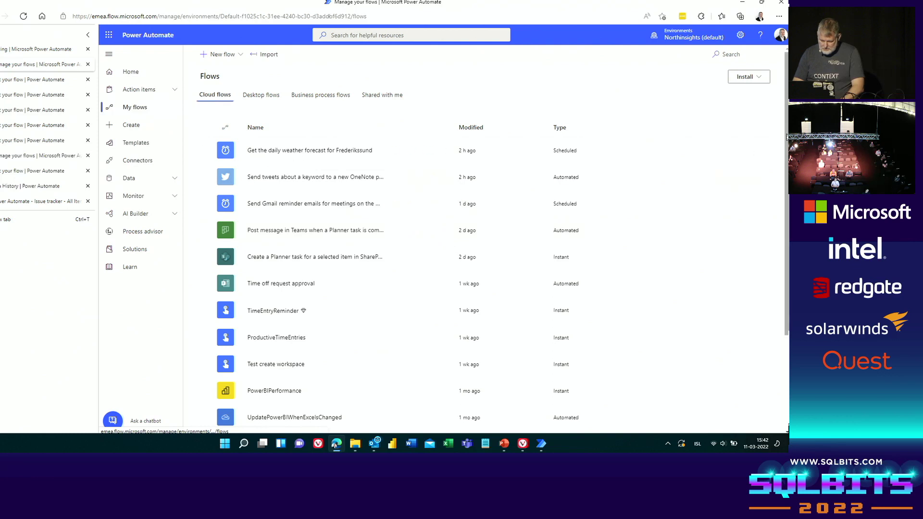
pyautogui.scroll(-1, 431, 205)
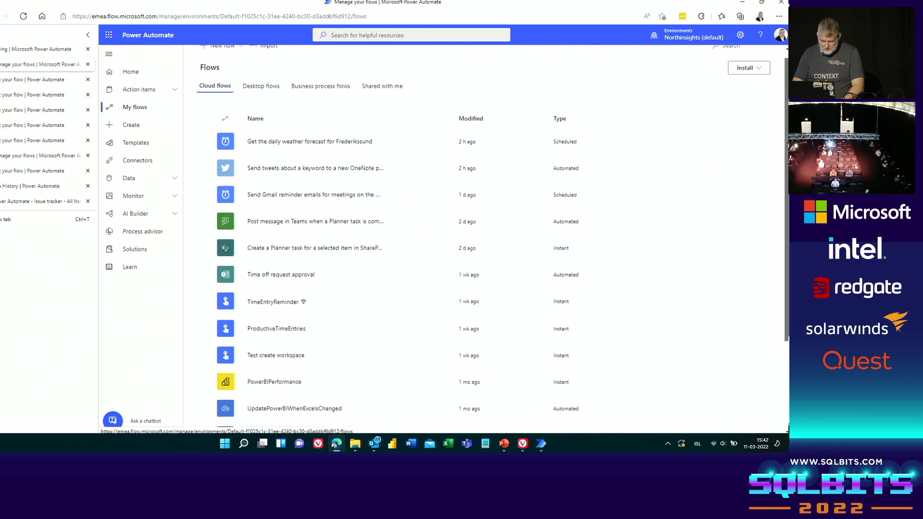
pyautogui.click(336, 232)
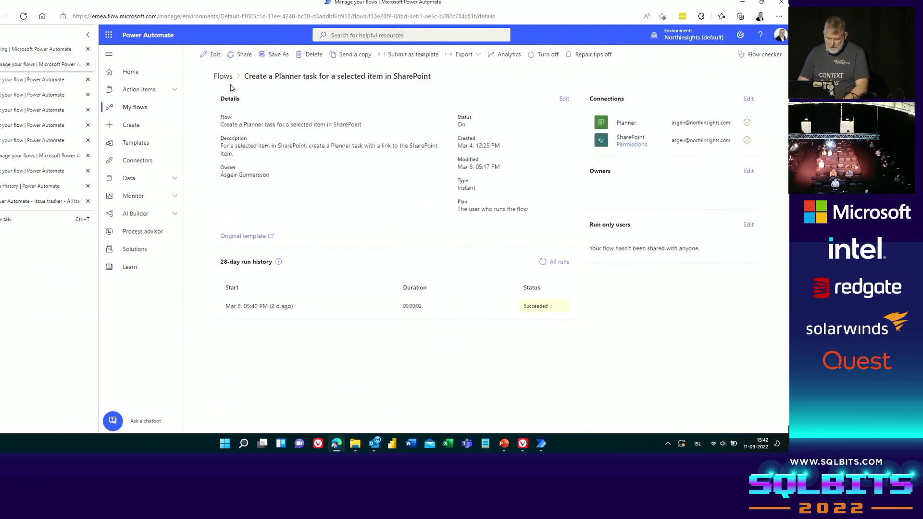
pyautogui.click(211, 54)
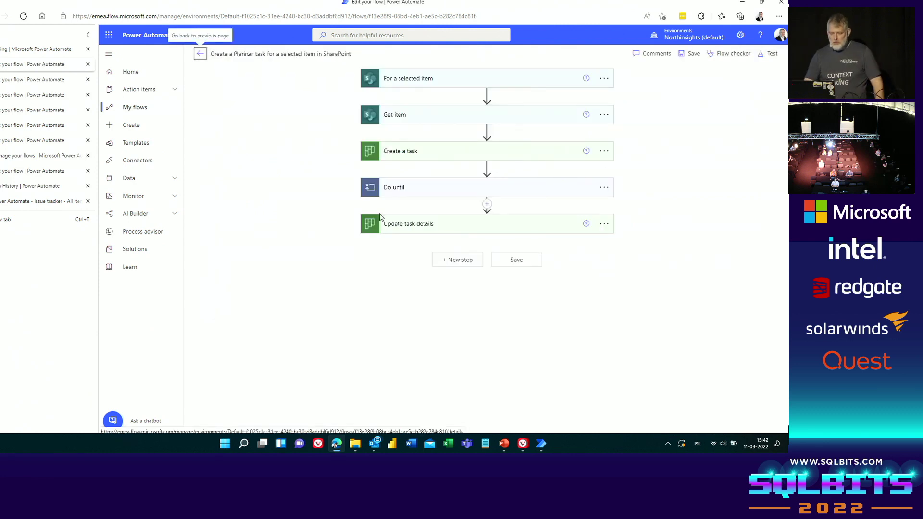
# Examine the For a selected item trigger with its user input types, and the settings of the Create a task and Do until actions
pyautogui.click(463, 84)
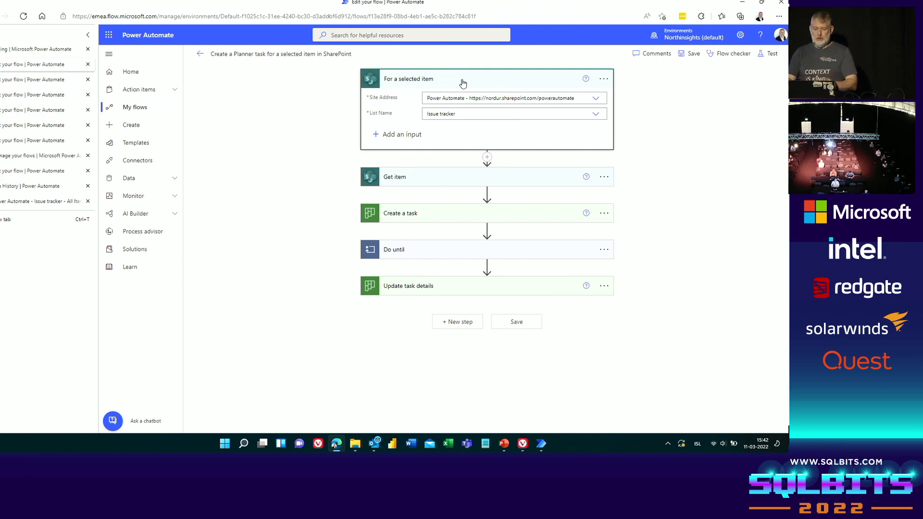
pyautogui.click(402, 133)
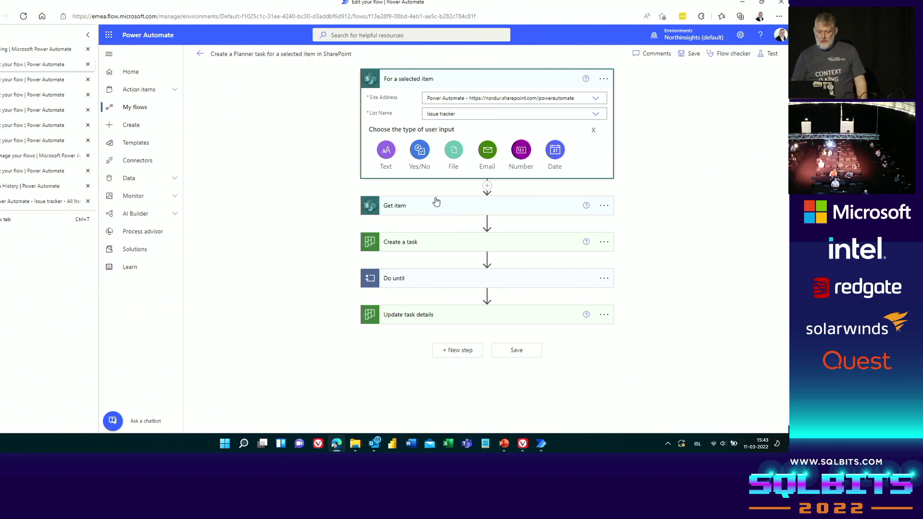
pyautogui.click(393, 243)
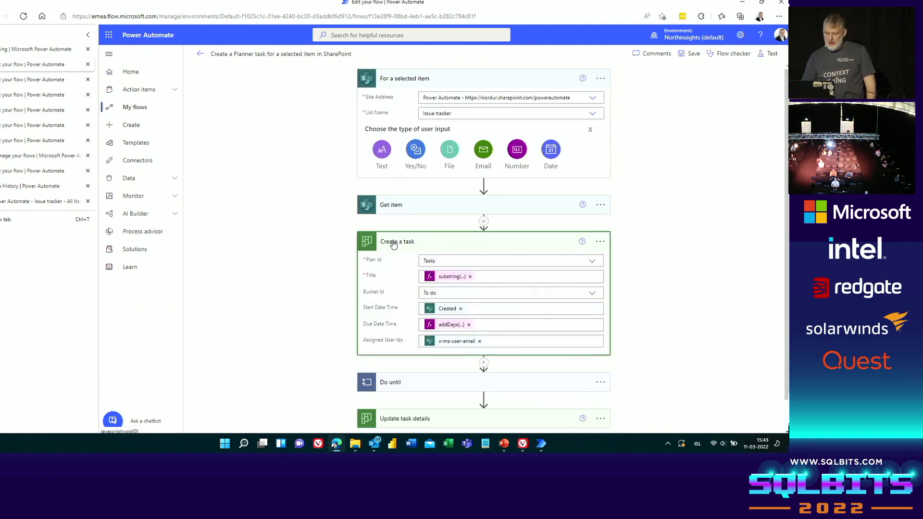
pyautogui.click(393, 243)
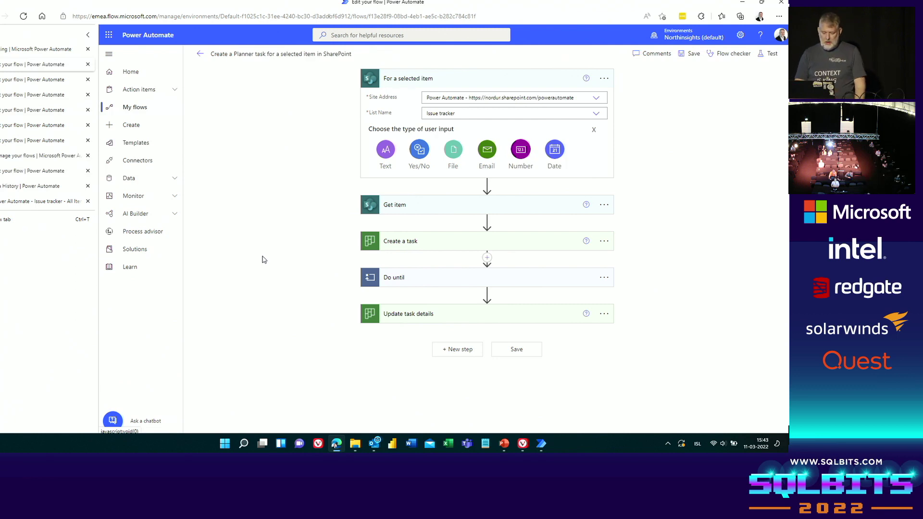
pyautogui.click(418, 280)
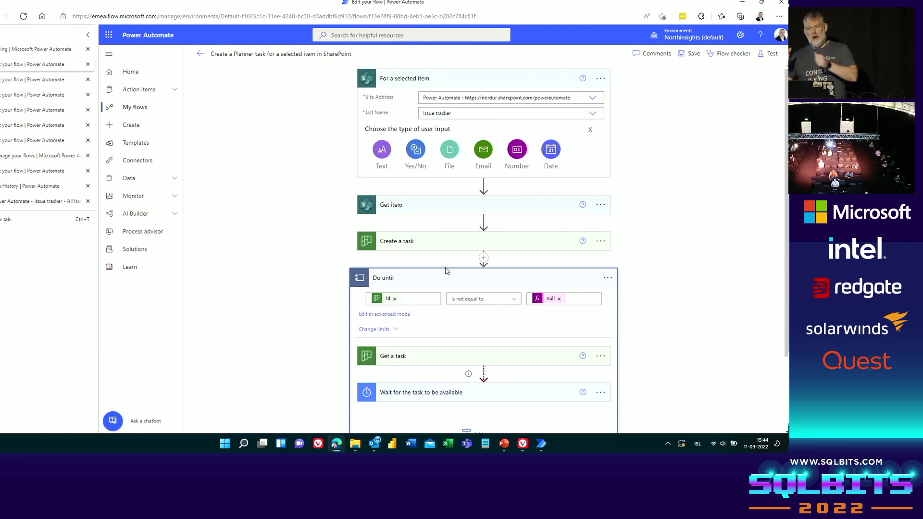
pyautogui.click(408, 273)
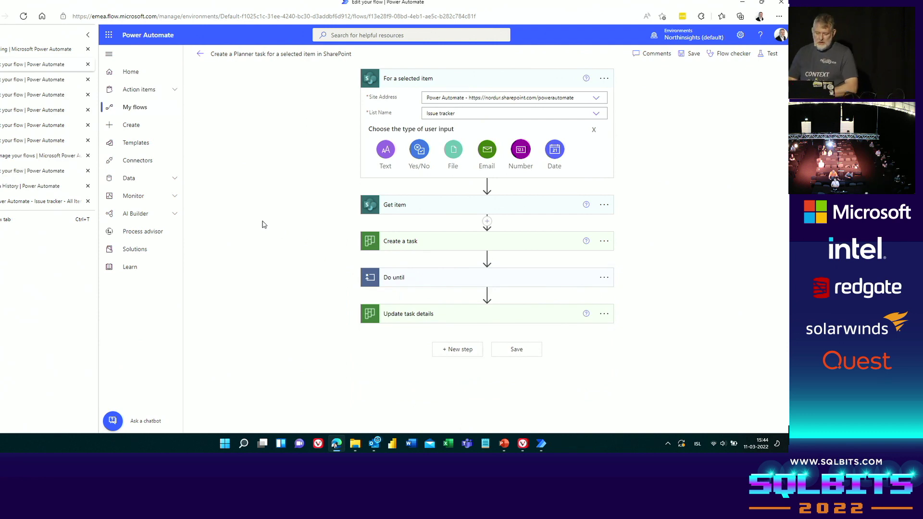
# Switch back to the PowerPoint presentation and resume the slide show at the Monitoring flow type slide
pyautogui.click(504, 443)
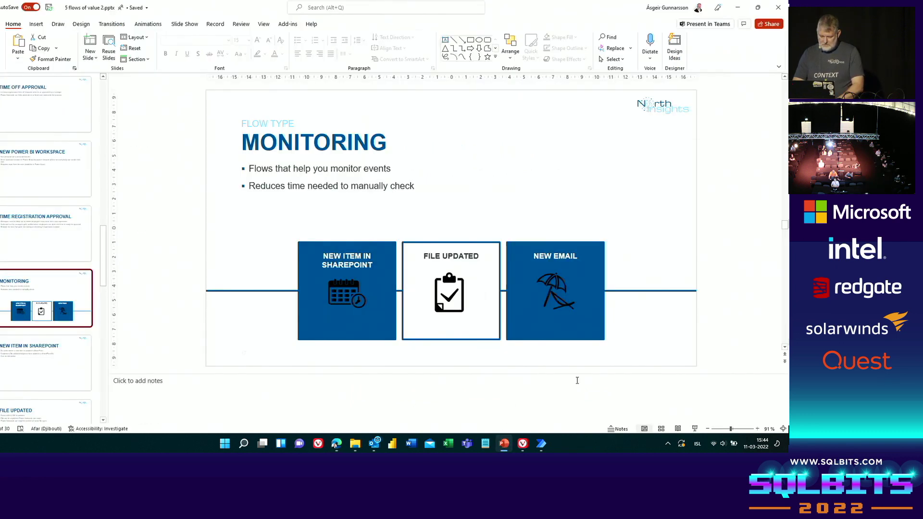
pyautogui.click(694, 428)
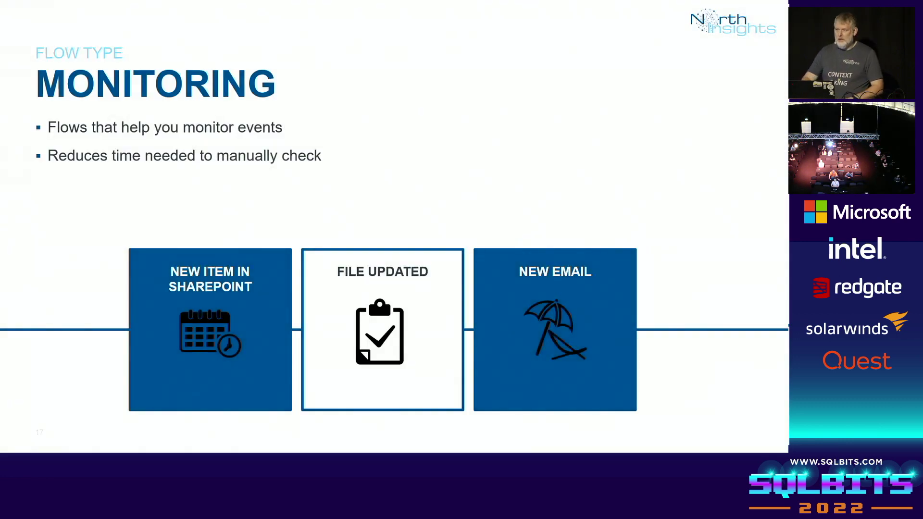
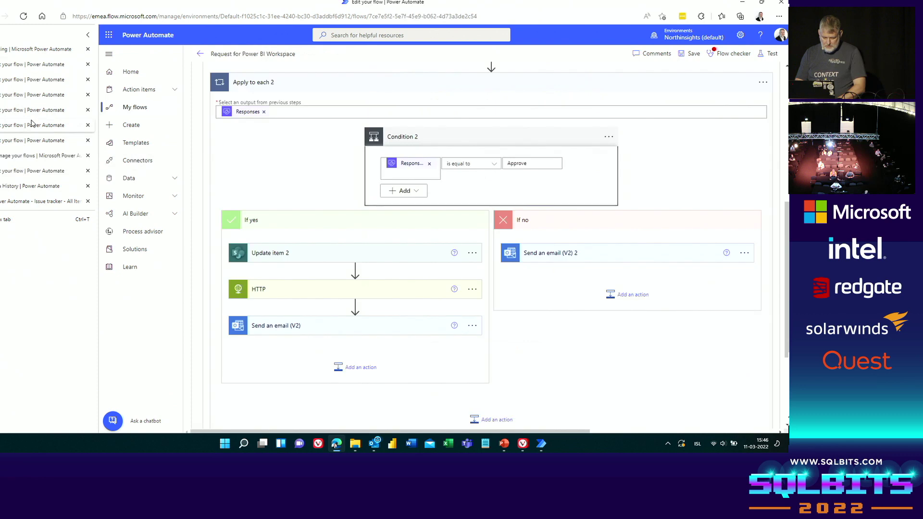
# Return to Power Automate in the browser and open the Post message in Teams when a Planner task is completed flow in the editor
pyautogui.click(31, 141)
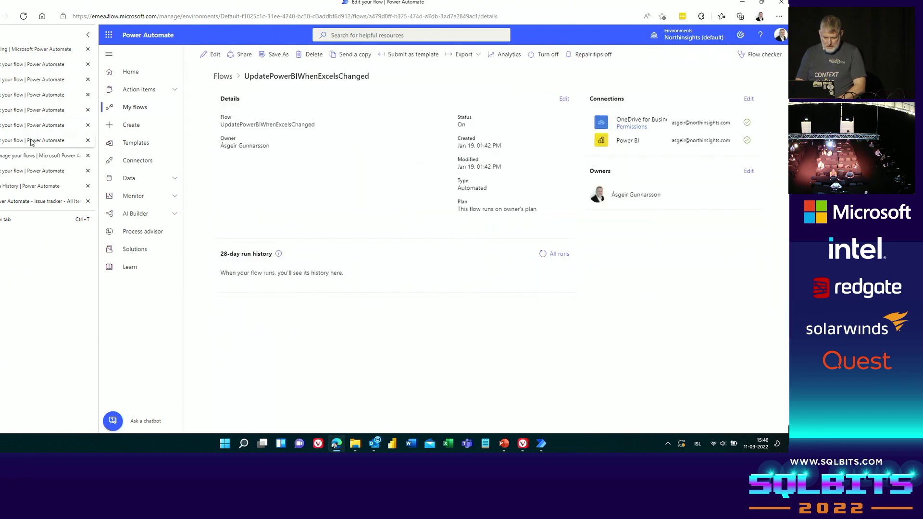
pyautogui.click(32, 157)
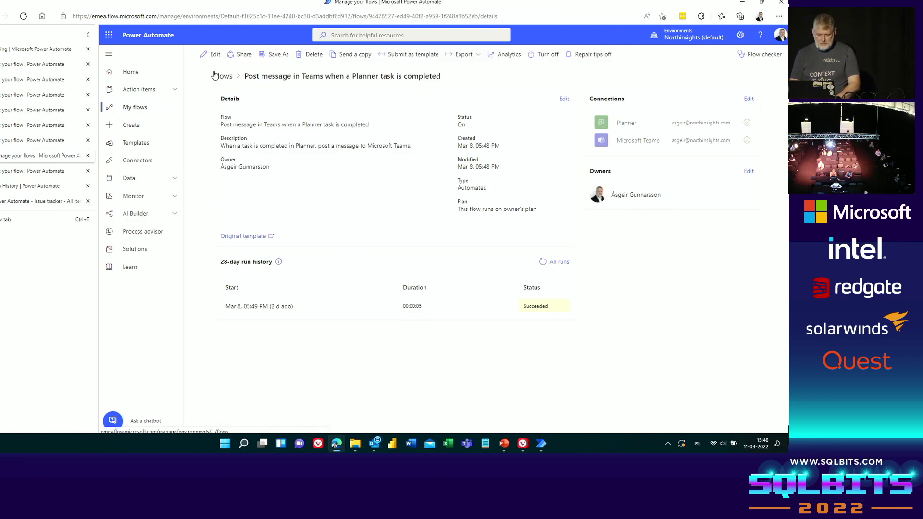
pyautogui.click(212, 55)
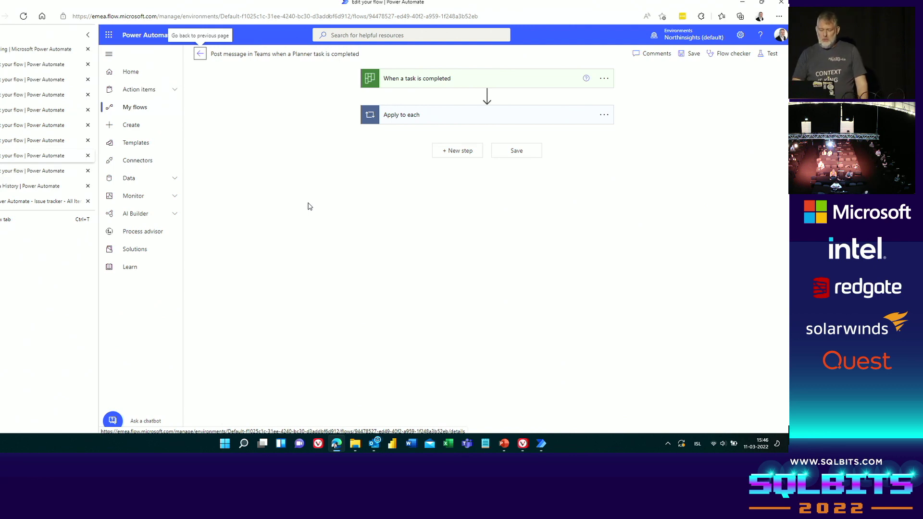
# Review the When a task is completed trigger and the Teams message action inside Apply to each, including its Post as choices
pyautogui.click(429, 124)
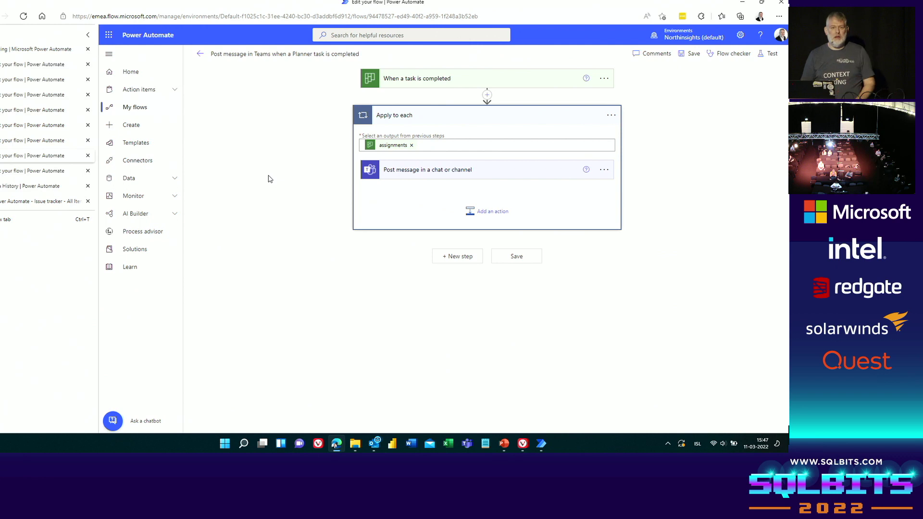
pyautogui.click(444, 79)
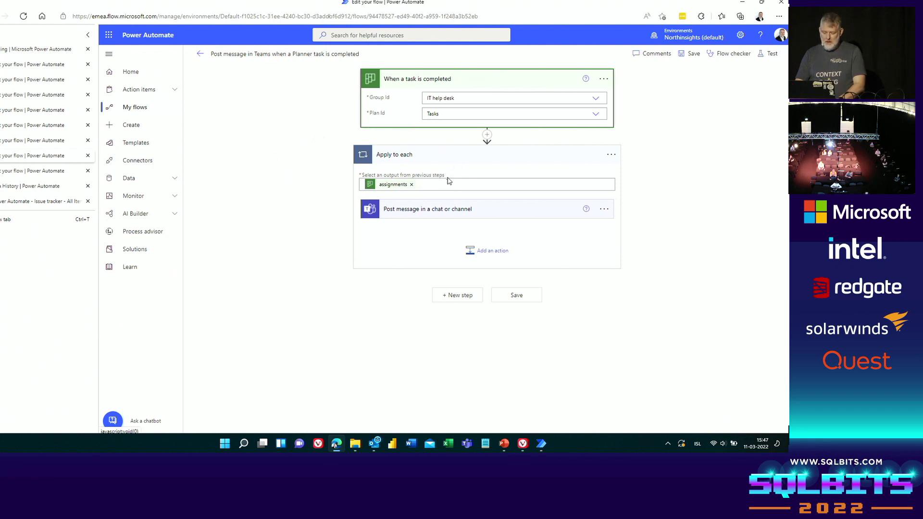
pyautogui.click(443, 209)
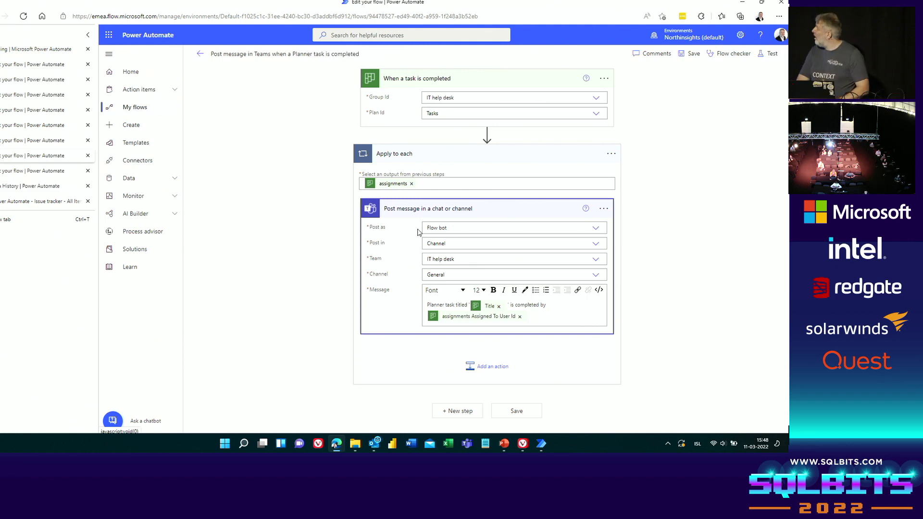
pyautogui.click(595, 230)
pyautogui.click(687, 230)
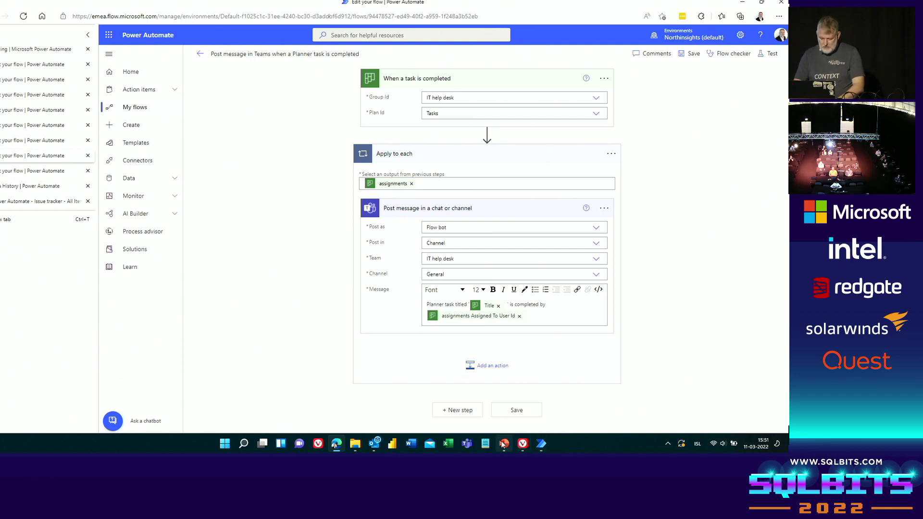
# Open the UpdatePowerBIWhenExcelsChanged flow in the editor and examine the workspaces available in its Refresh a dataset action
pyautogui.click(38, 146)
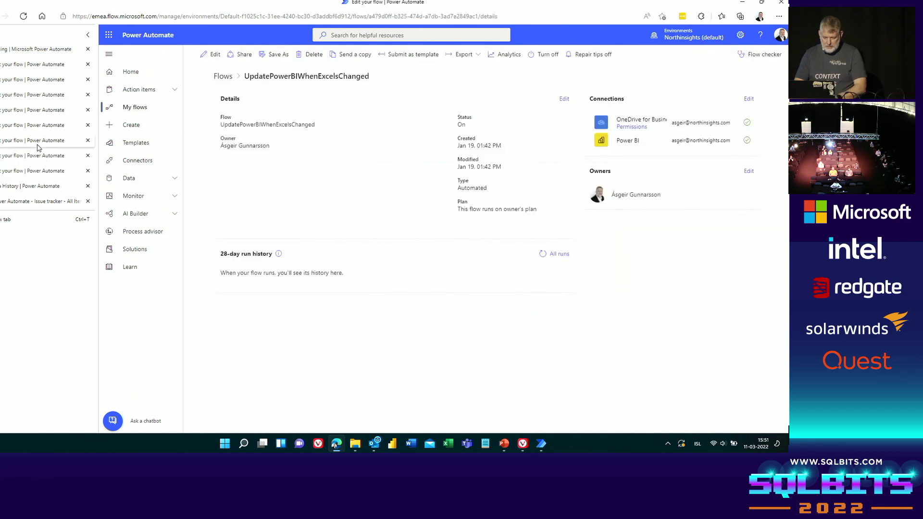
pyautogui.click(212, 54)
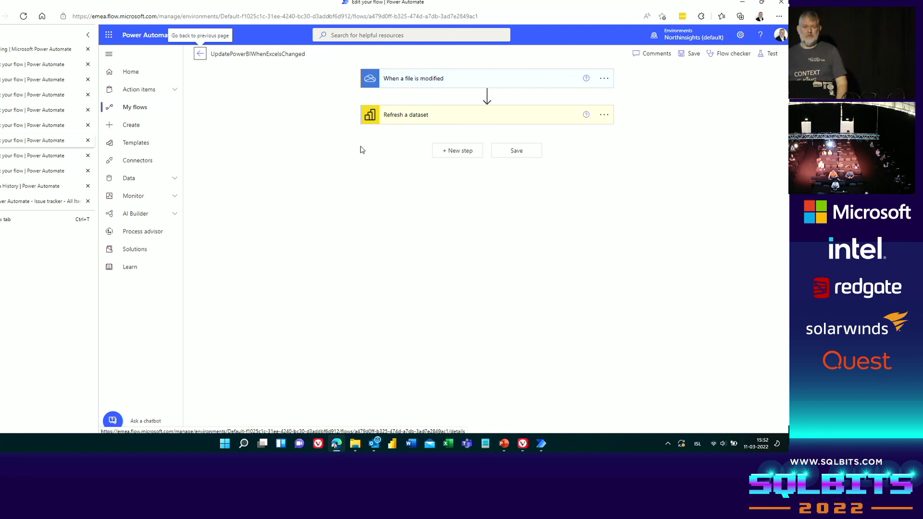
pyautogui.click(425, 119)
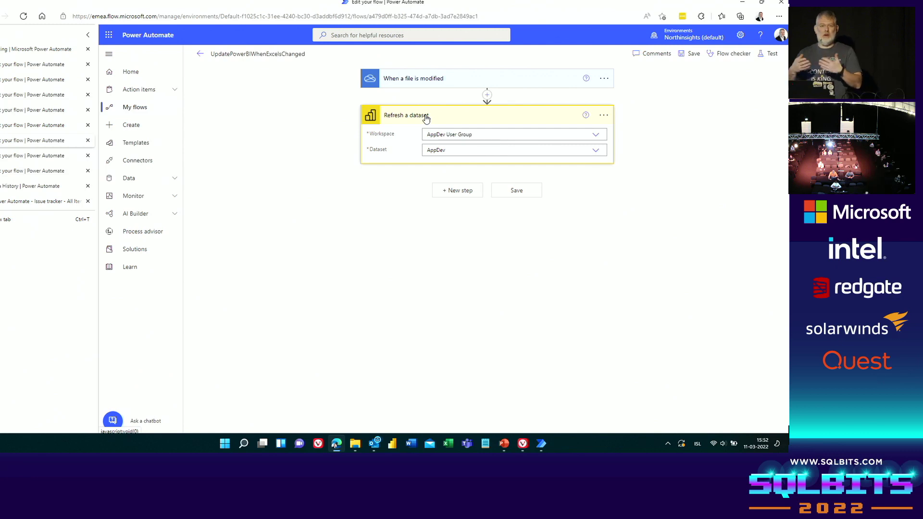
pyautogui.click(598, 137)
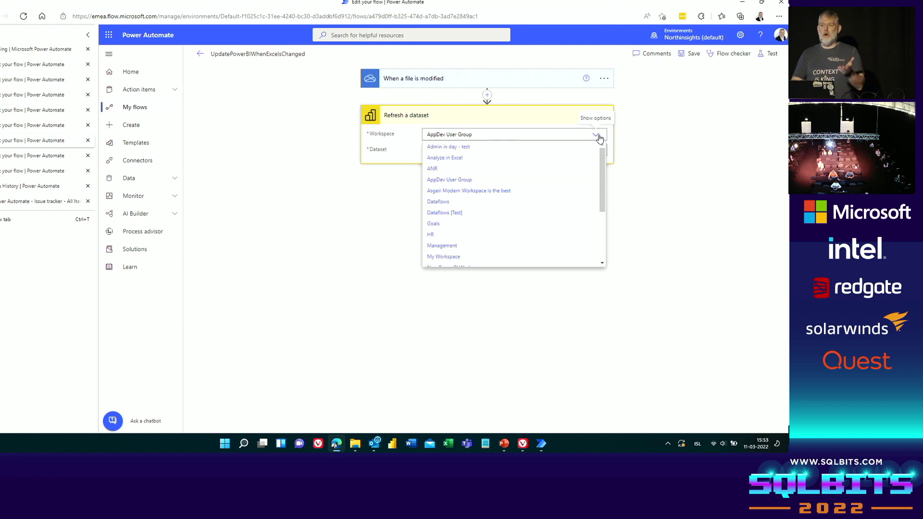
# Check which datasets of the AppDev User Group workspace are available in the Refresh a dataset action, keeping the current selection
pyautogui.click(598, 137)
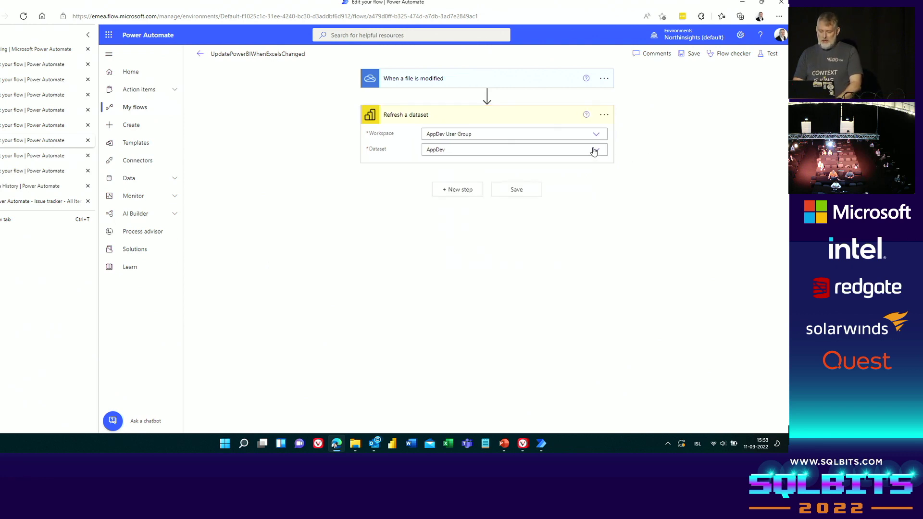
pyautogui.click(596, 151)
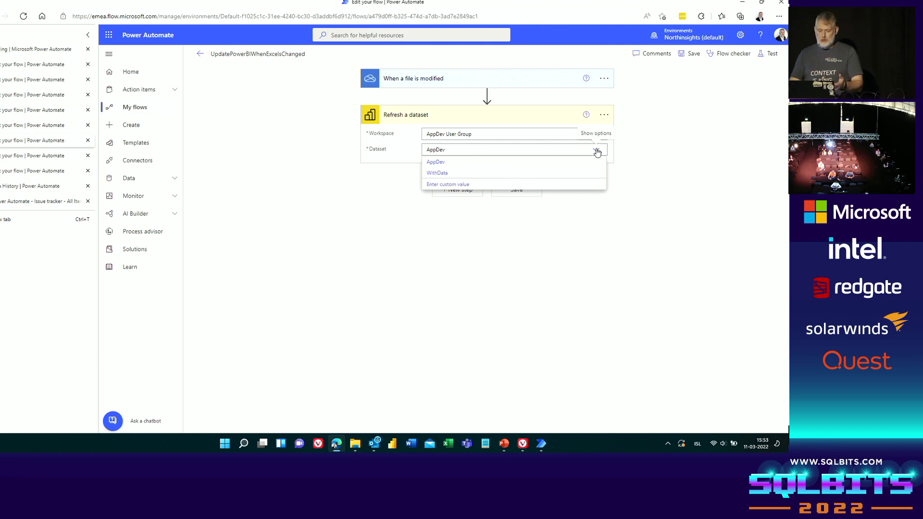
pyautogui.click(352, 211)
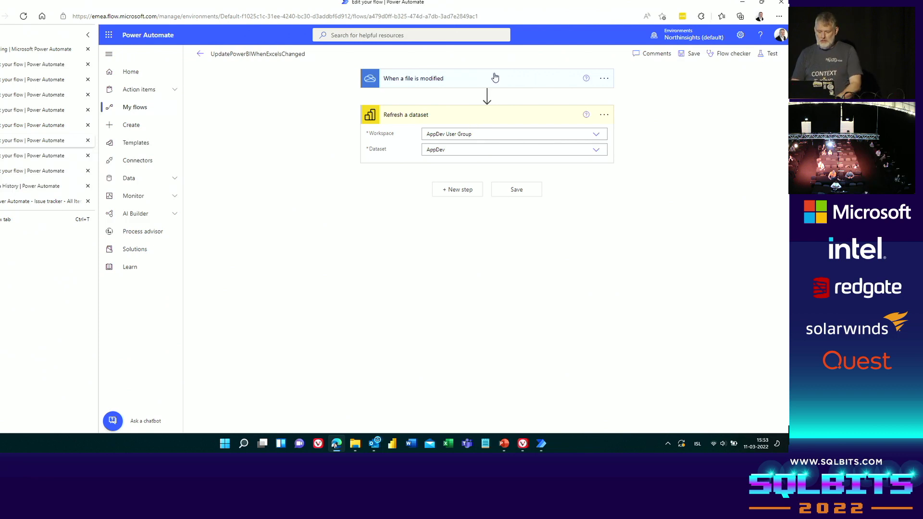
# Search for "power bi" actions to insert before Refresh a dataset, browse the Power BI connector's actions, and discard the new step
pyautogui.click(487, 94)
pyautogui.click(479, 107)
pyautogui.write('power bi')
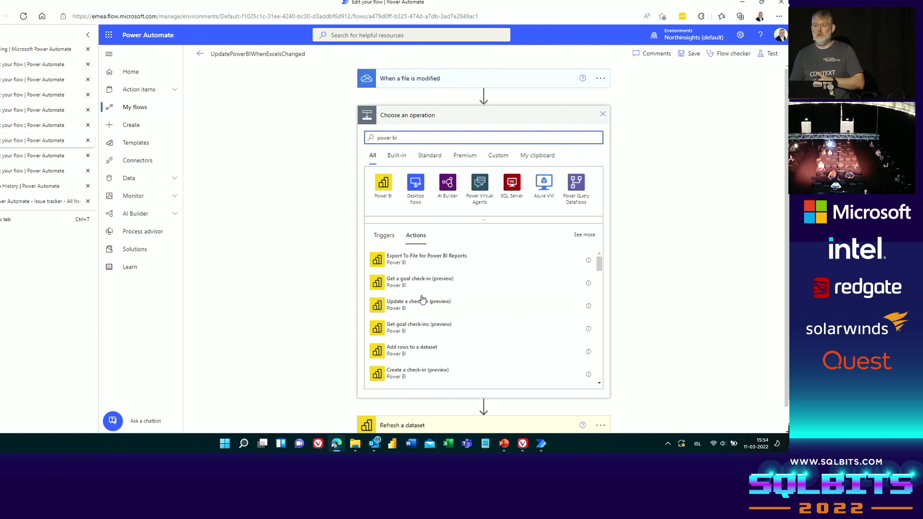
pyautogui.click(383, 191)
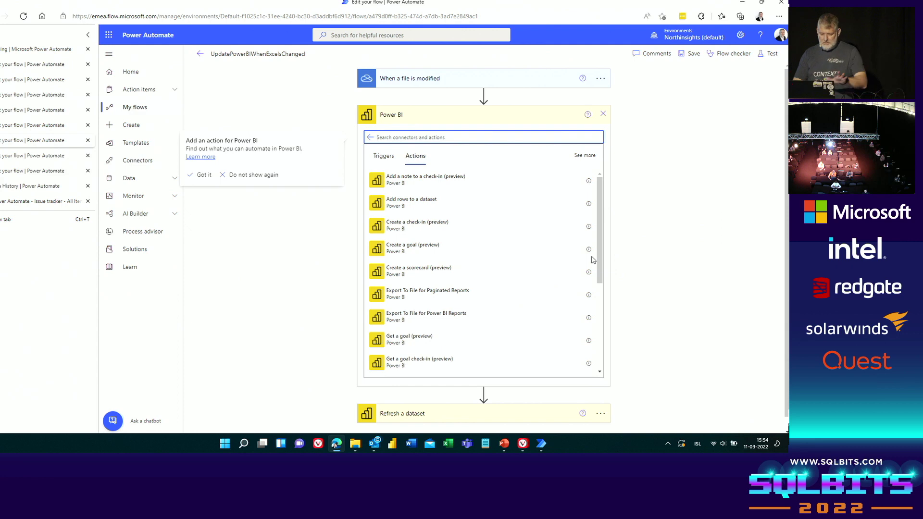
pyautogui.click(662, 136)
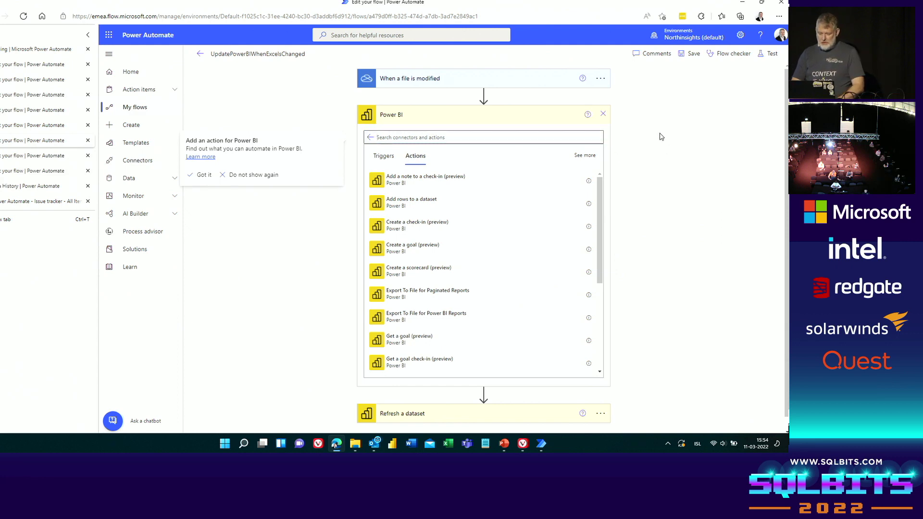
pyautogui.click(602, 113)
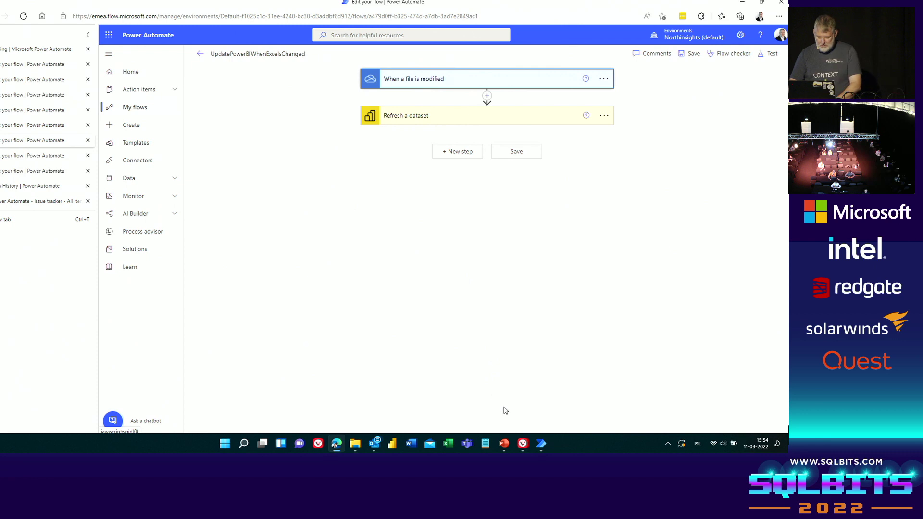
# Switch back to PowerPoint, resume the slide show at Developer Helpers, and advance to the Personal Productivity flow type slide
pyautogui.click(485, 384)
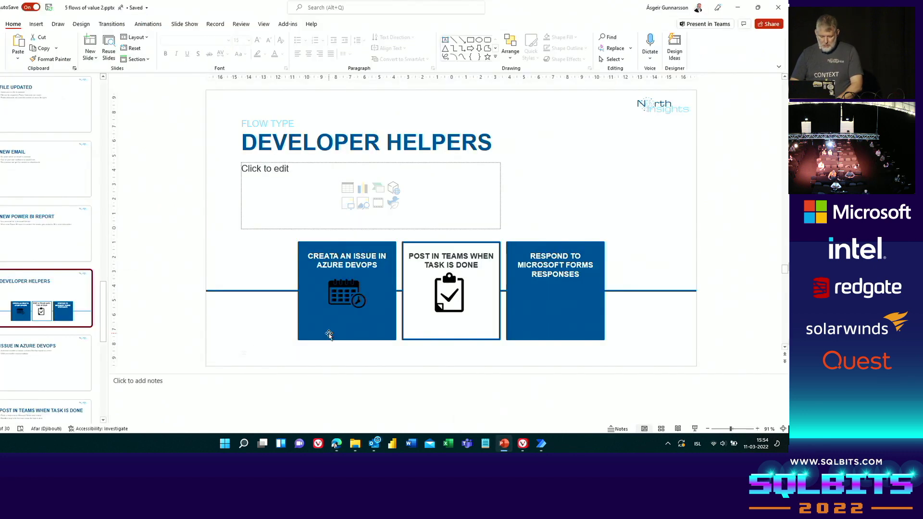
pyautogui.click(695, 428)
pyautogui.press('Right')
pyautogui.press('Right')
pyautogui.press('Right')
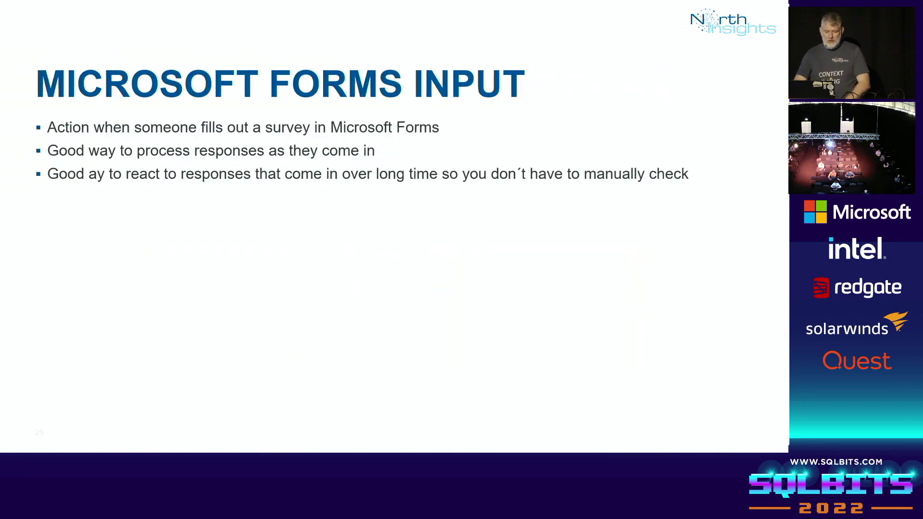
pyautogui.press('Right')
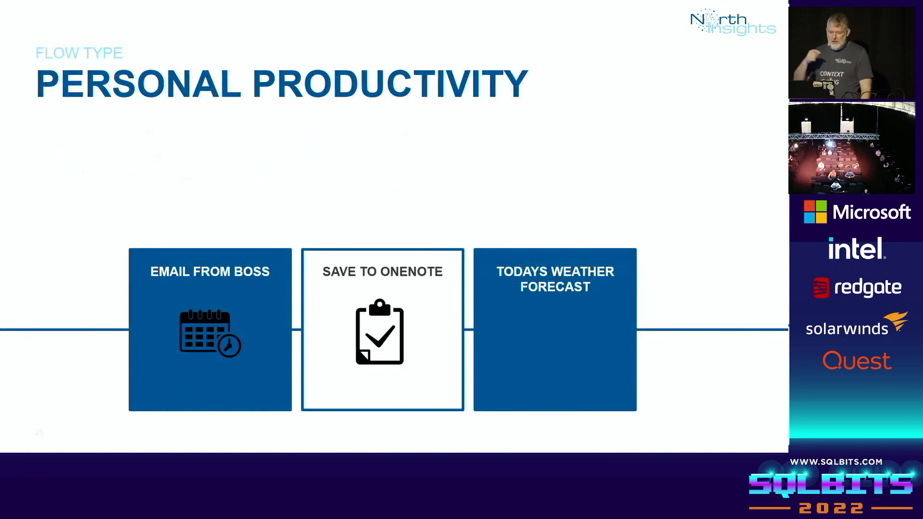
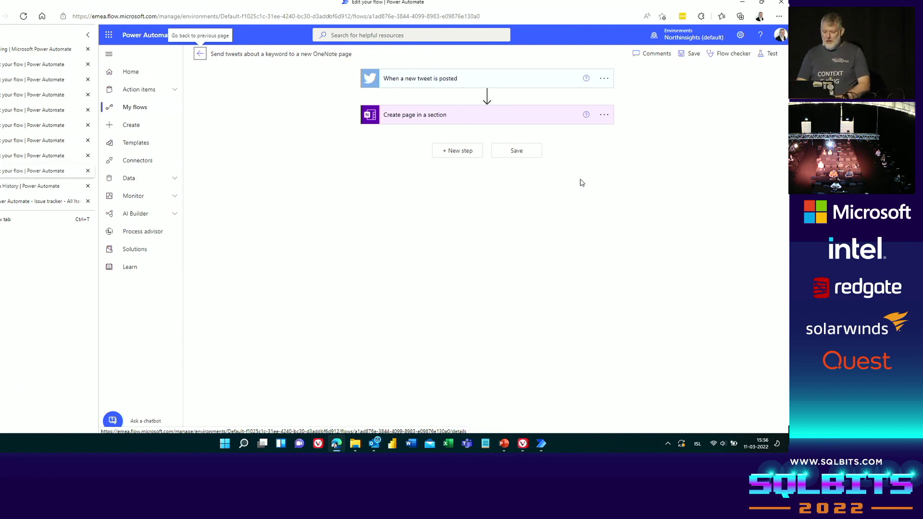
# Review the When a new tweet is posted trigger and the Create page in a section action, and return to the flow's details page
pyautogui.click(526, 79)
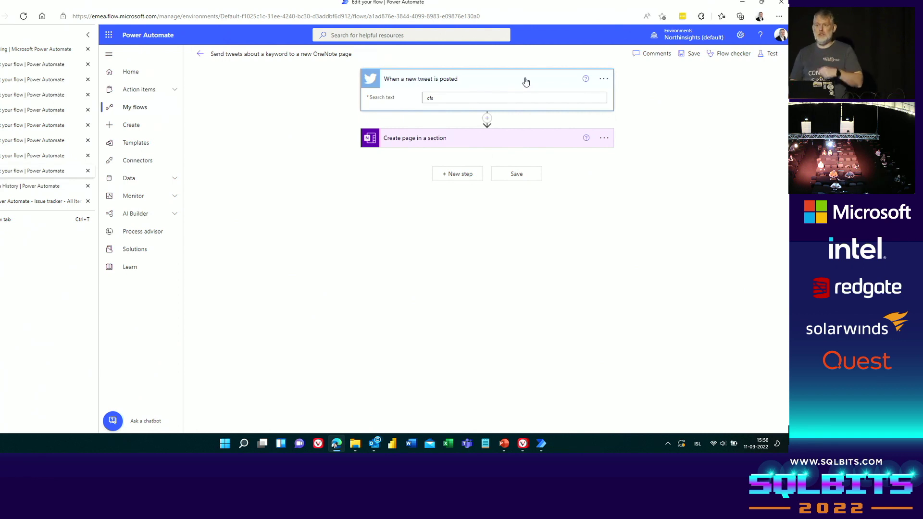
pyautogui.click(456, 78)
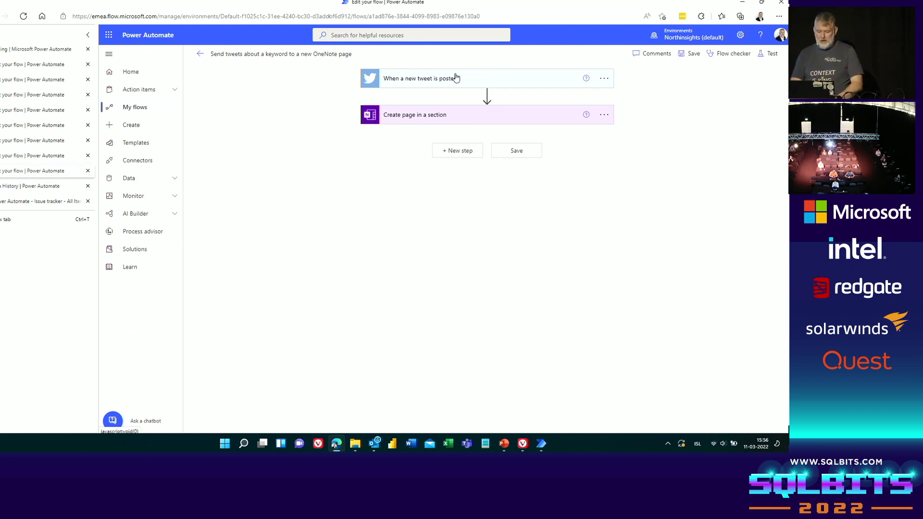
pyautogui.click(418, 116)
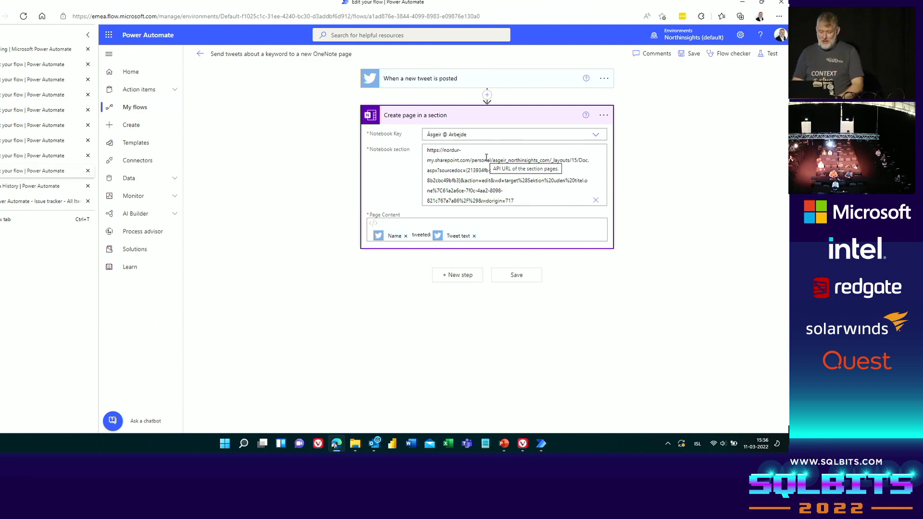
pyautogui.click(486, 117)
pyautogui.click(199, 53)
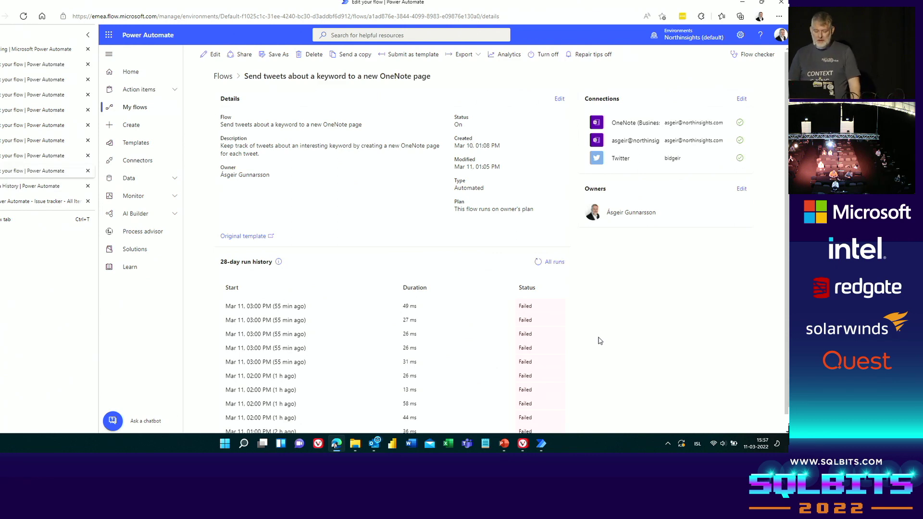
# Open the Get the daily weather forecast for Frederikssund flow in the editor and review its forecast and email notification actions
pyautogui.click(21, 187)
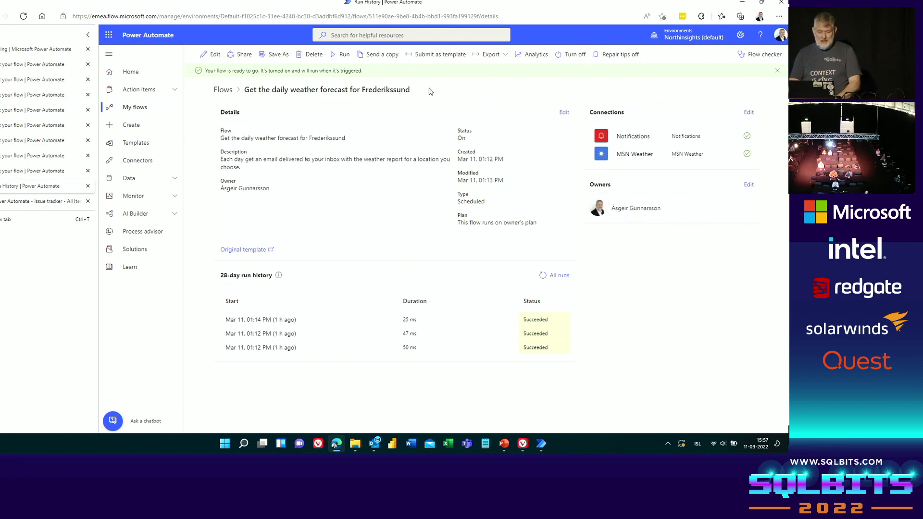
pyautogui.click(211, 55)
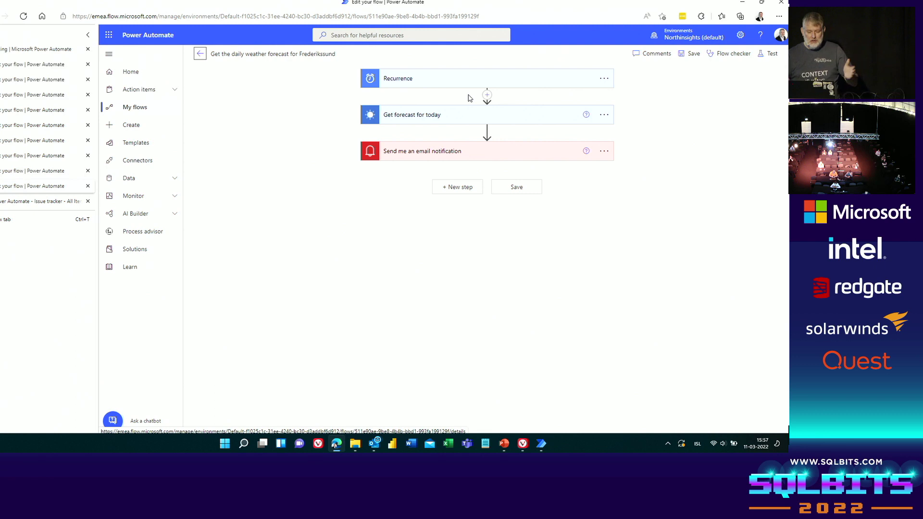
pyautogui.click(455, 123)
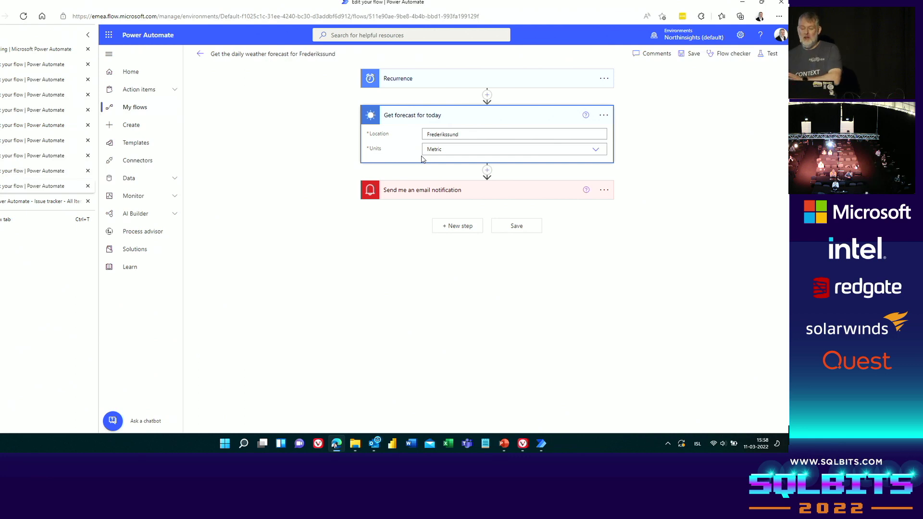
pyautogui.click(402, 190)
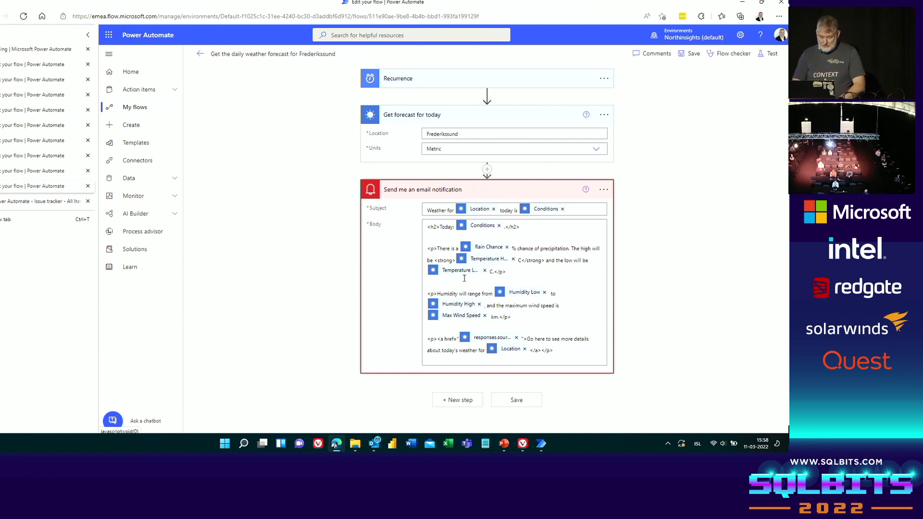
# Switch to the Frederikssund weather email in Outlook, download its blocked pictures, and minimize it to return to Power Automate
pyautogui.click(377, 443)
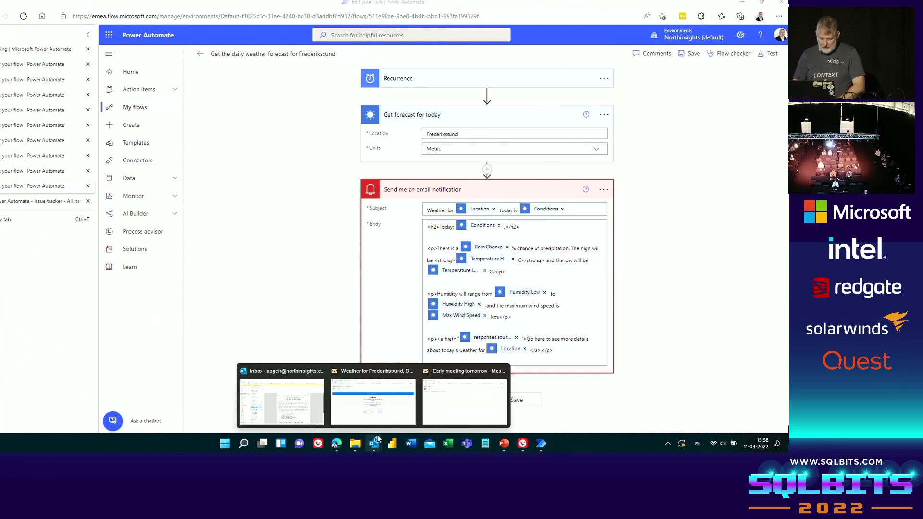
pyautogui.click(384, 402)
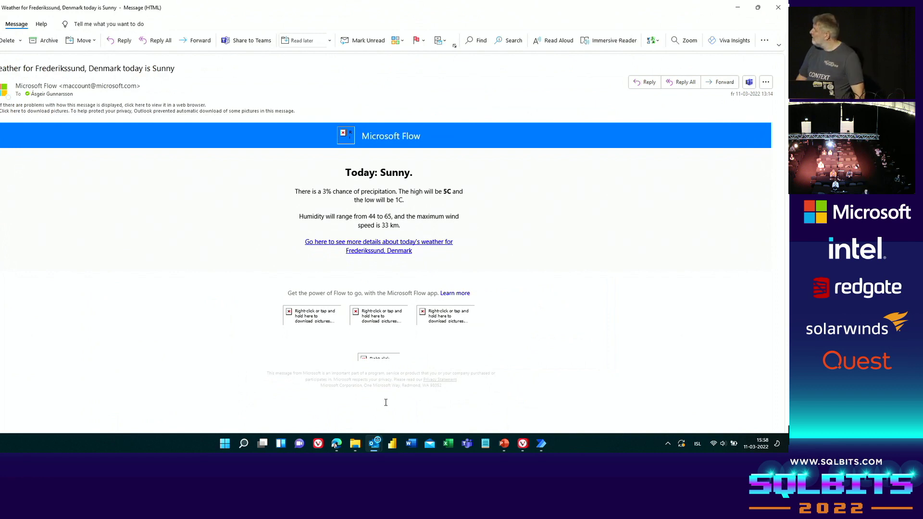
pyautogui.click(179, 116)
pyautogui.click(190, 119)
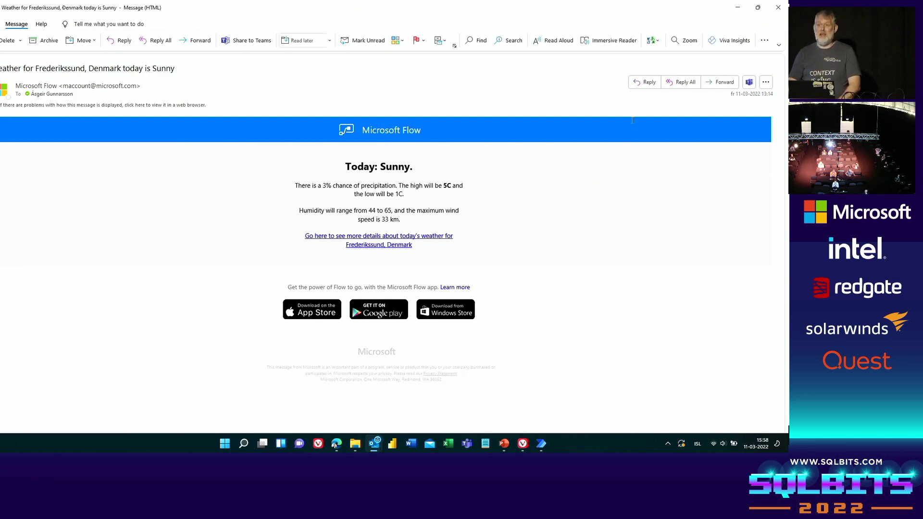
pyautogui.click(740, 6)
pyautogui.click(713, 2)
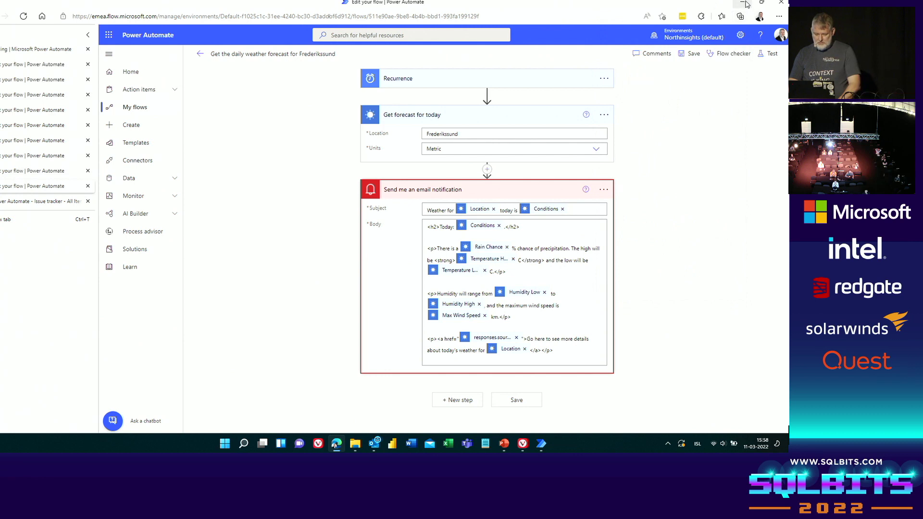
# Return to PowerPoint, resume the slide show at Personal Productivity, and advance past Todays Weather Forecast to the QR code slide
pyautogui.click(742, 2)
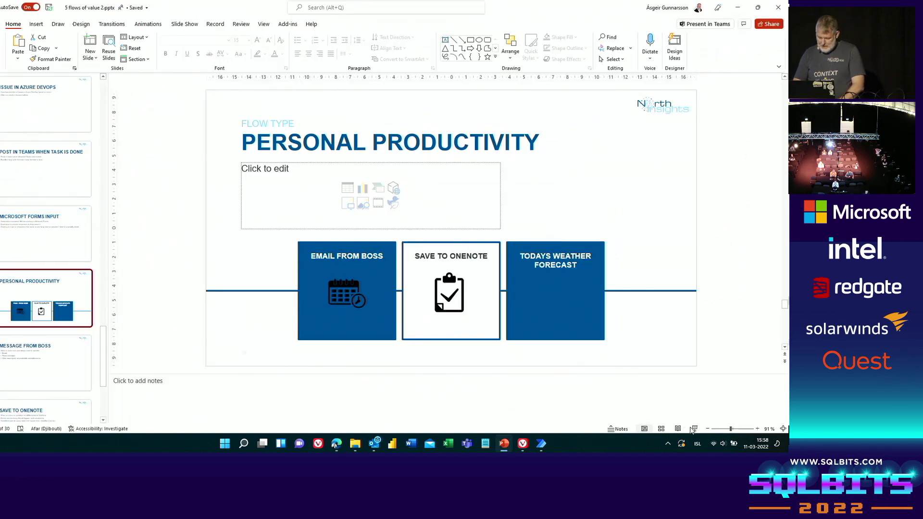
pyautogui.click(693, 428)
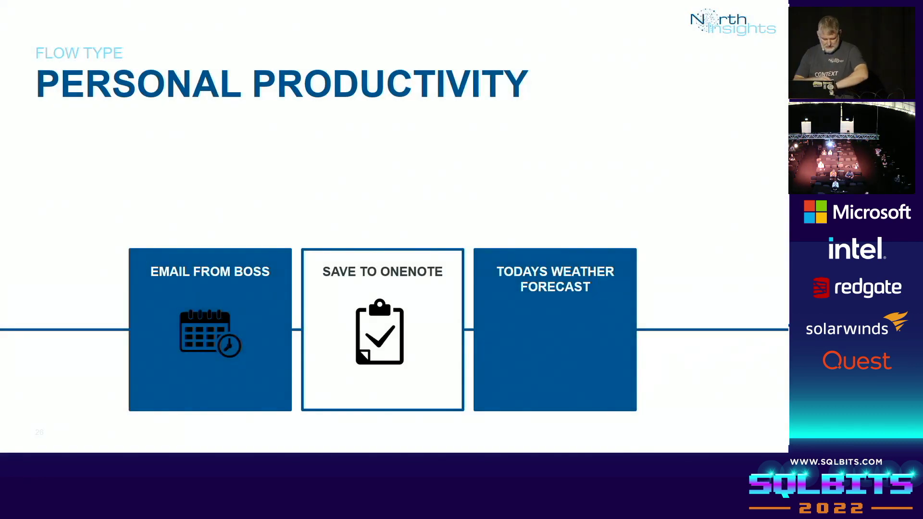
pyautogui.press('Right')
pyautogui.press('Right')
pyautogui.press('Right')
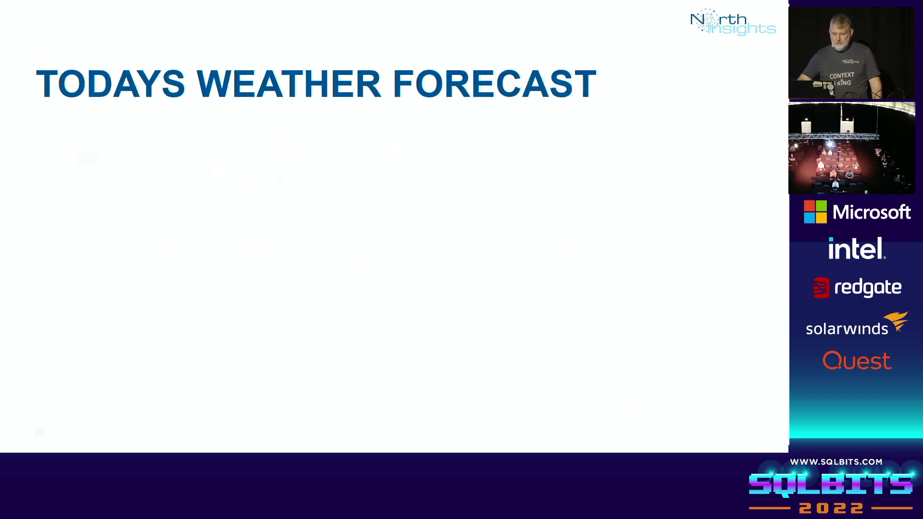
pyautogui.press('Right')
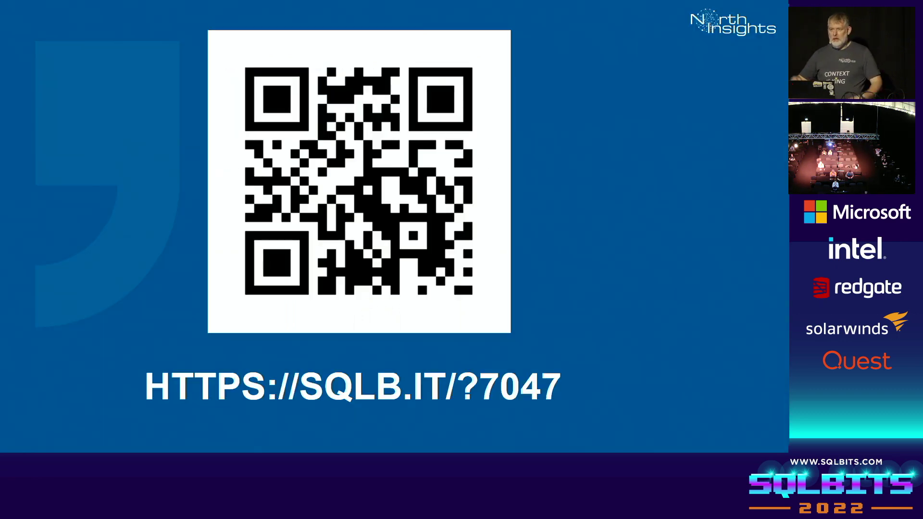